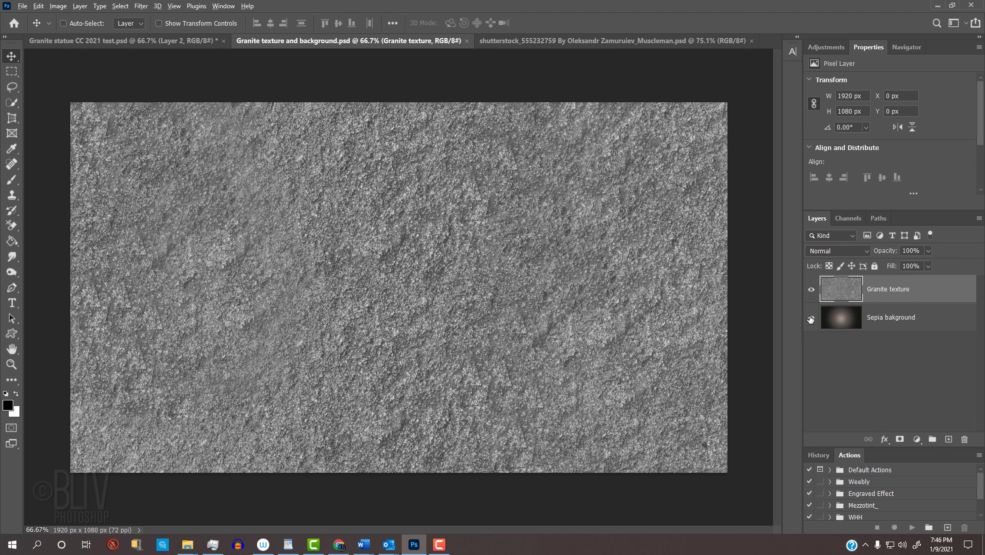
# - Hide and re-show the granite texture to check the sepia background, then switch documents
pyautogui.keyDown('alt'); pyautogui.click(811, 319); pyautogui.keyUp('alt')
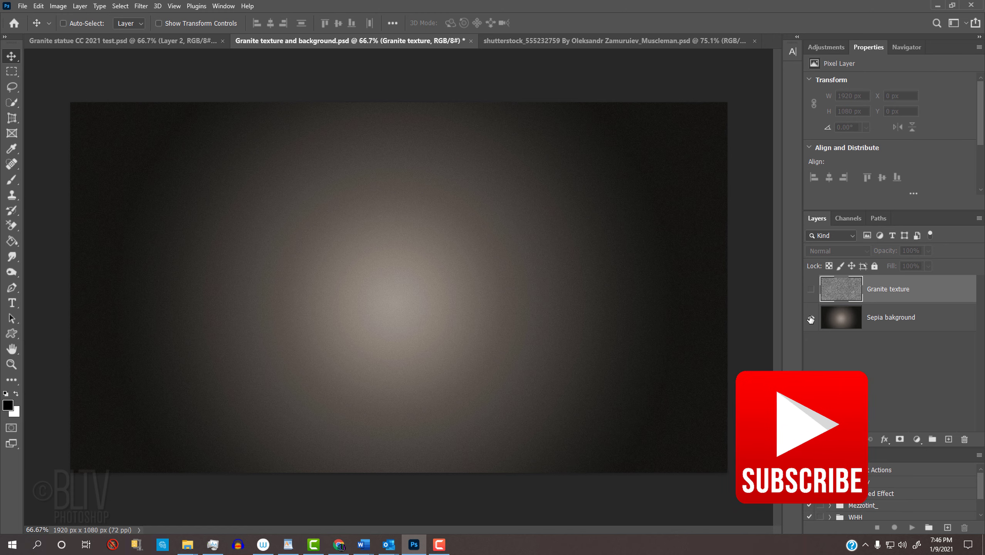
pyautogui.hotkey('ctrl', ',')
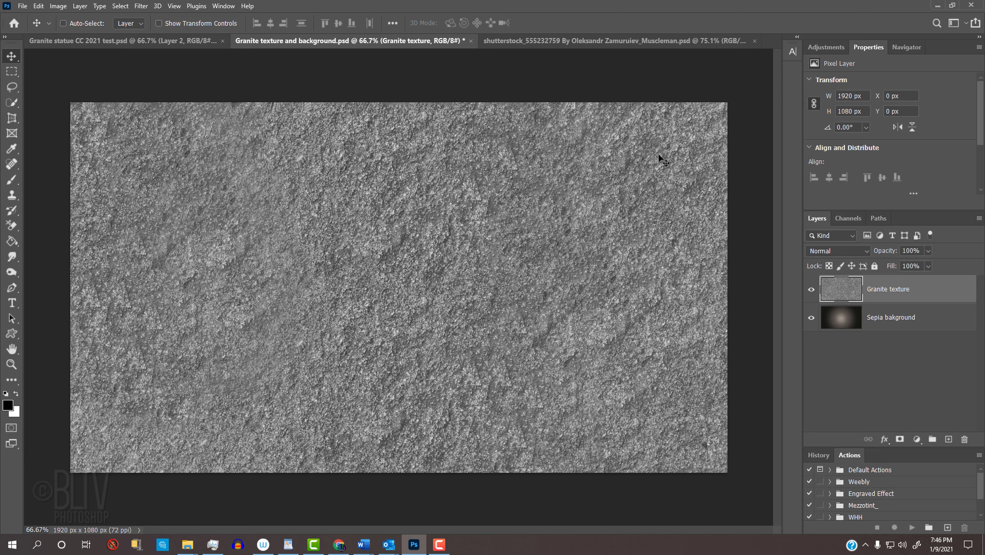
pyautogui.click(593, 41)
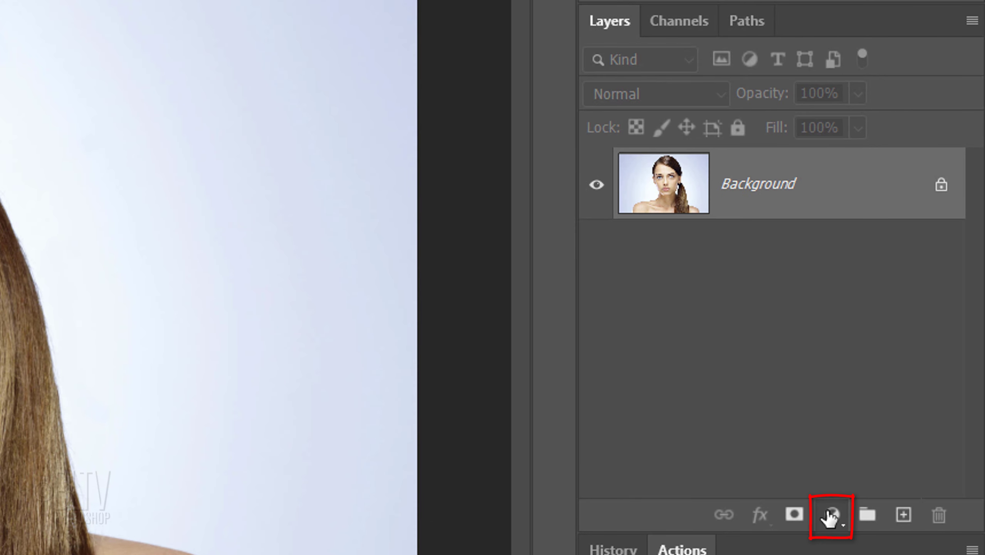
# - Add a Black & White adjustment layer to grey the portrait and target the Background layer
pyautogui.click(831, 517)
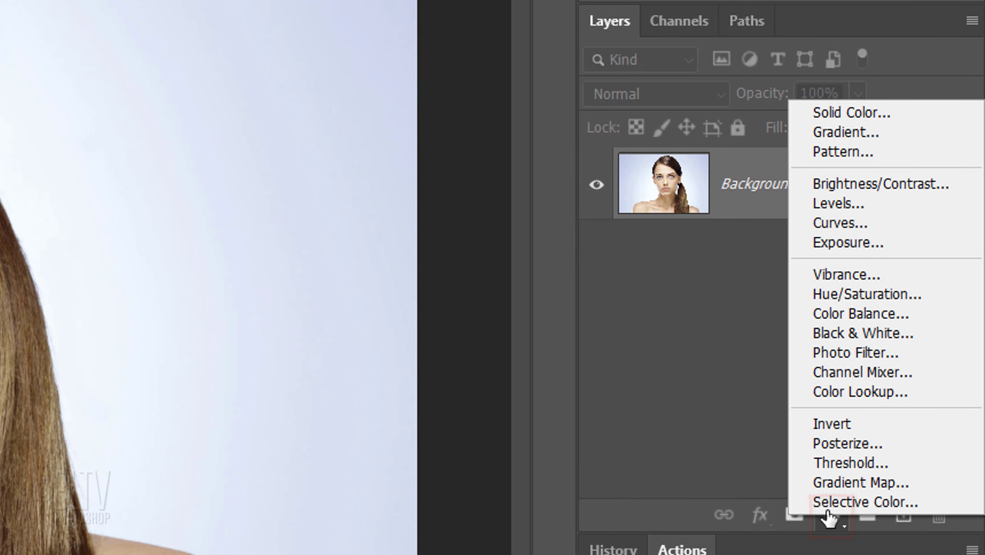
pyautogui.click(842, 341)
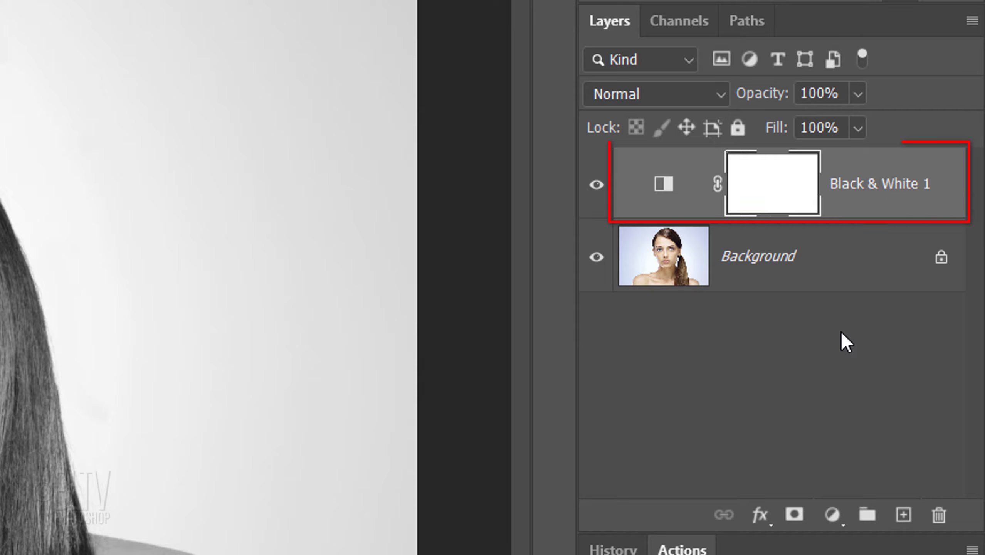
pyautogui.click(679, 262)
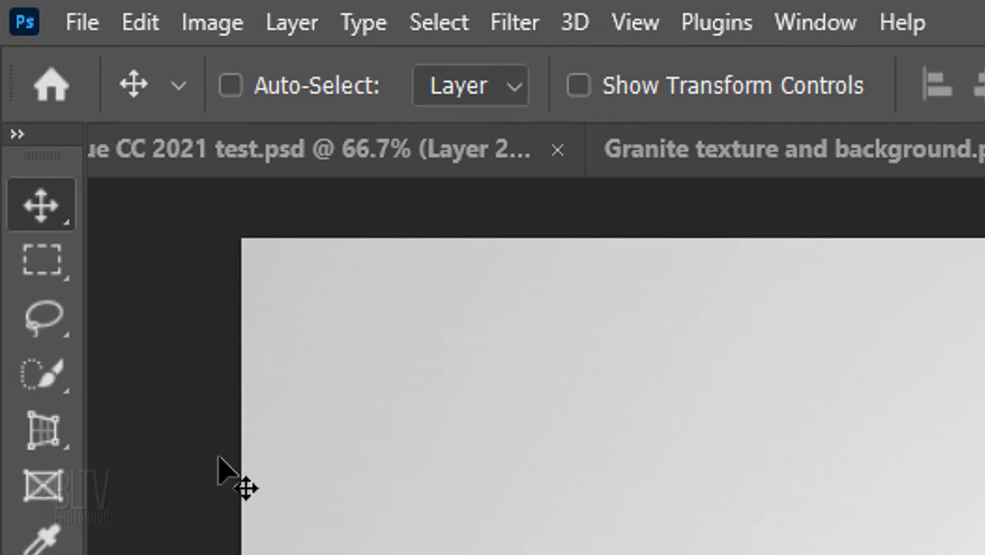
pyautogui.click(43, 382)
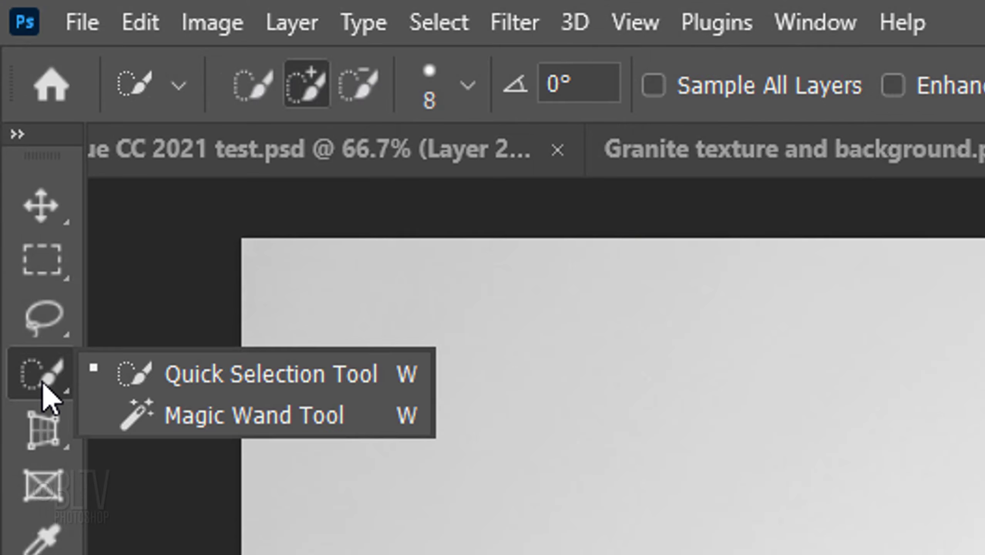
# - Quick-select the woman's hair and open the legacy Refine Edge dialog for it
pyautogui.click(253, 376)
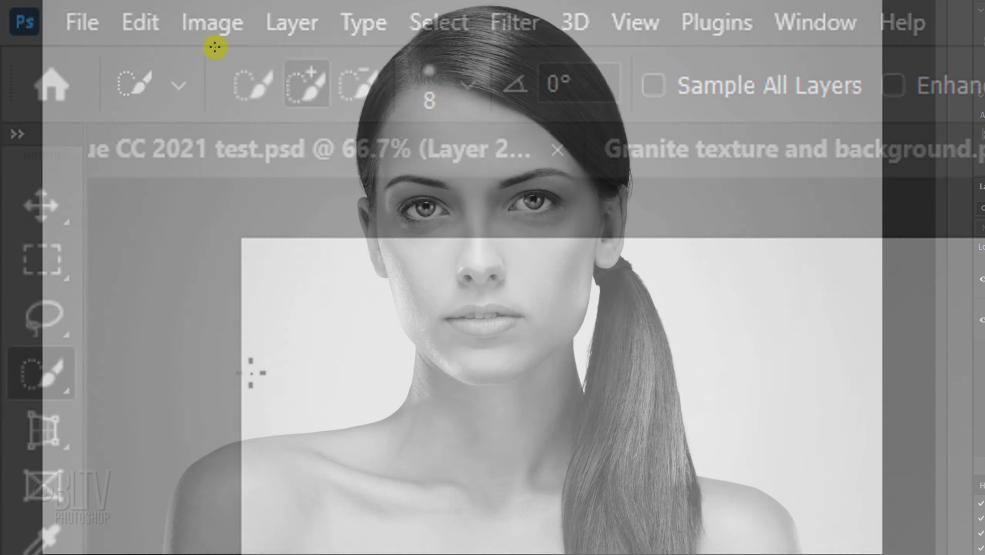
pyautogui.moveTo(381, 89)
pyautogui.mouseDown()
pyautogui.moveTo(366, 172)
pyautogui.moveTo(395, 71)
pyautogui.moveTo(459, 29)
pyautogui.moveTo(538, 33)
pyautogui.moveTo(579, 87)
pyautogui.moveTo(600, 276)
pyautogui.moveTo(620, 271)
pyautogui.moveTo(638, 297)
pyautogui.moveTo(657, 382)
pyautogui.moveTo(663, 453)
pyautogui.moveTo(620, 528)
pyautogui.mouseUp()
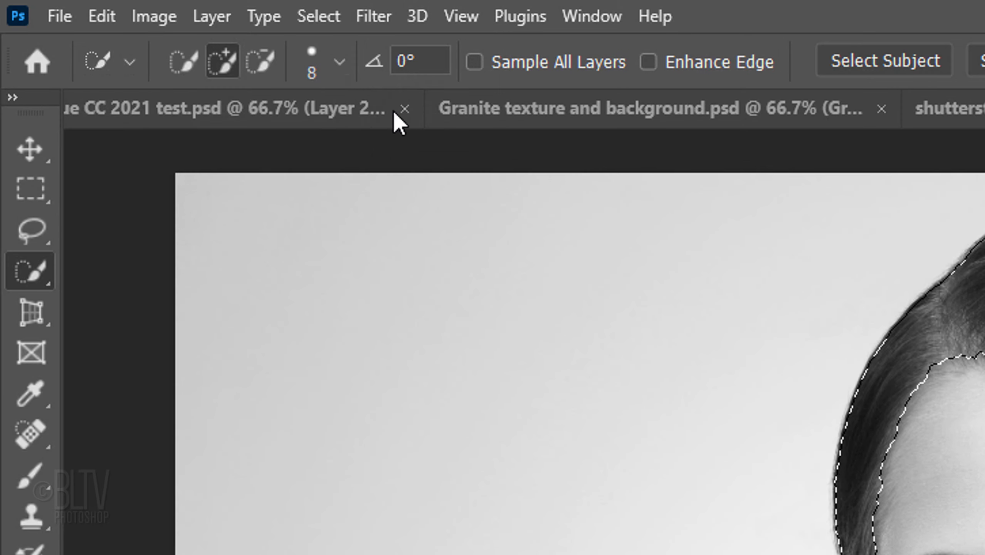
pyautogui.click(320, 16)
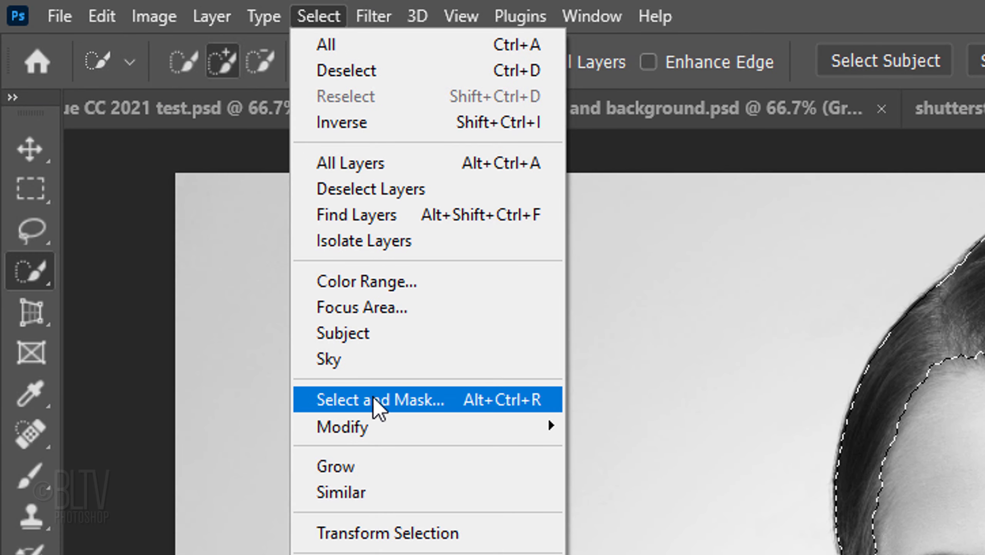
pyautogui.press('shift')
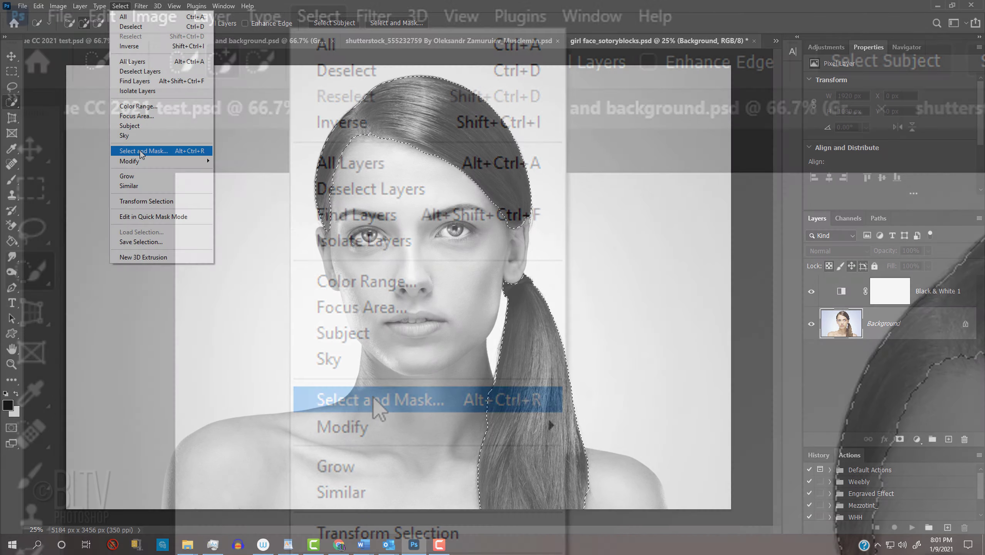
pyautogui.keyDown('shift'); pyautogui.click(379, 400); pyautogui.keyUp('shift')
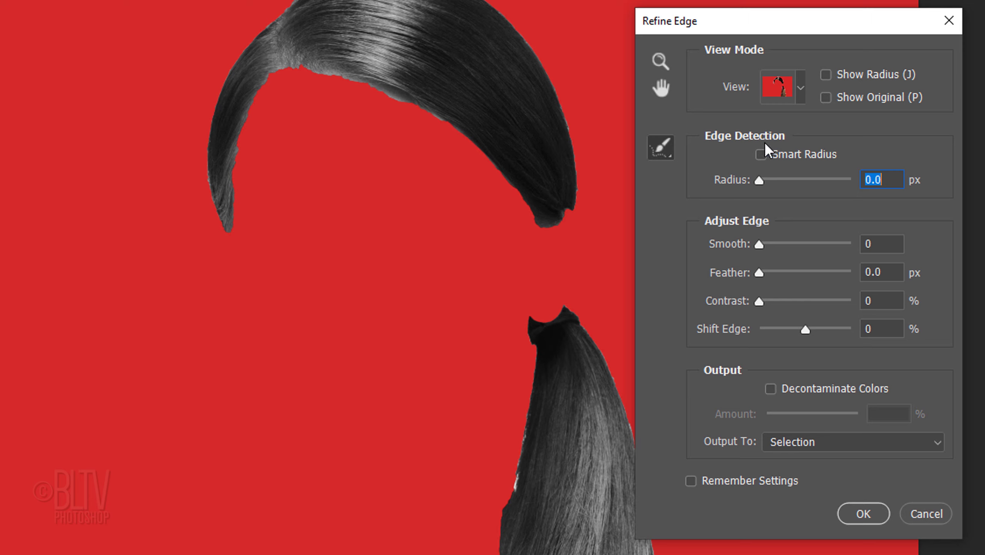
# - Enable Smart Radius and refine the hair's left edge and both ponytail edges
pyautogui.click(760, 155)
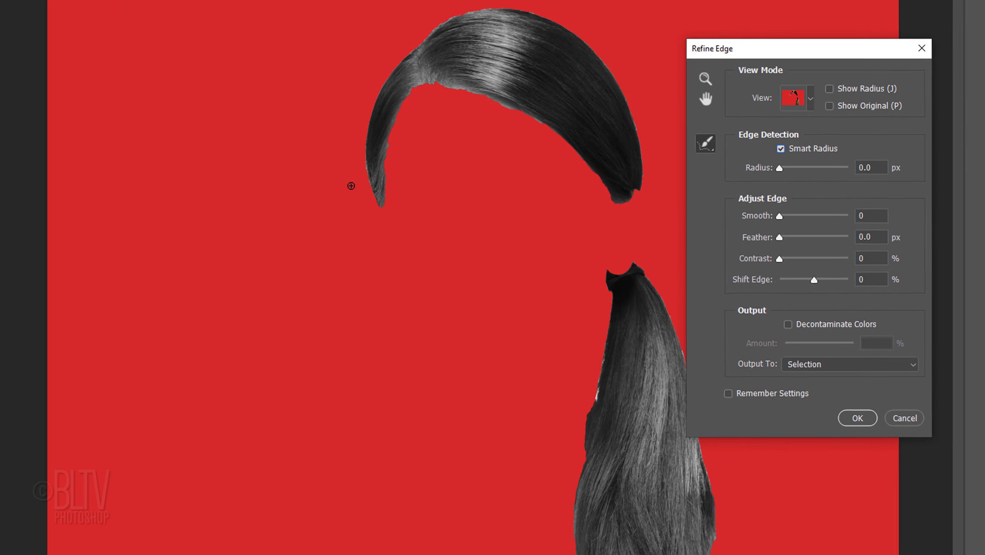
pyautogui.press('capslock')
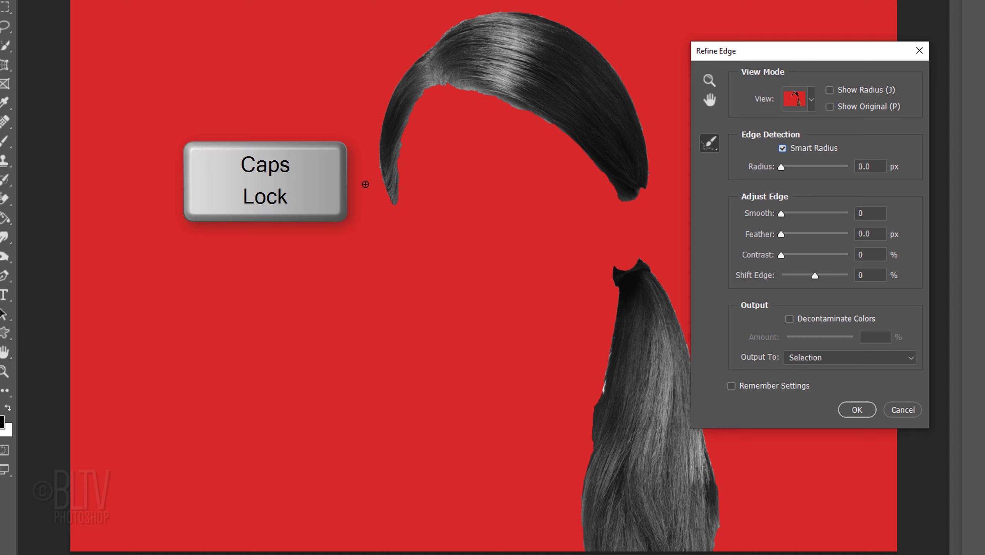
pyautogui.press('capslock')
pyautogui.press(']')
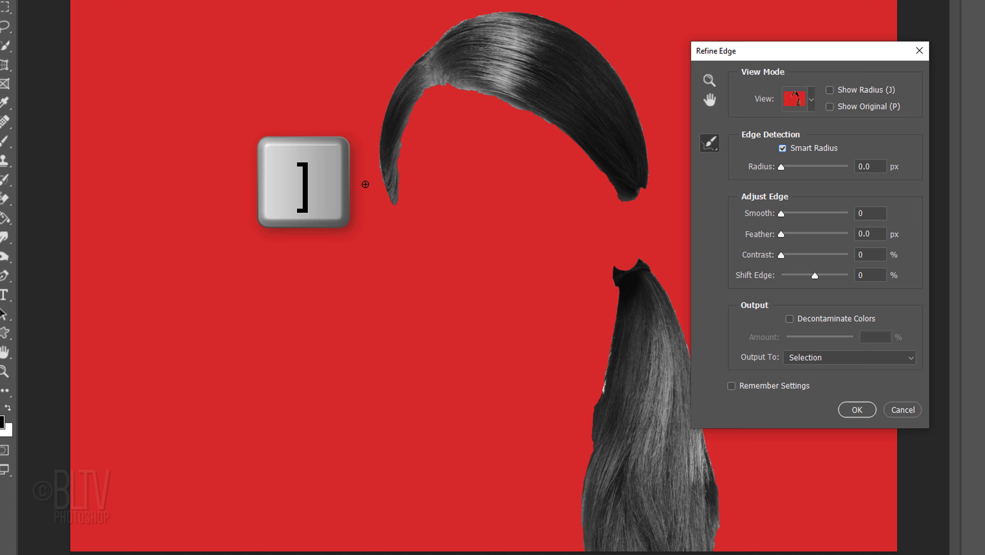
pyautogui.press('[')
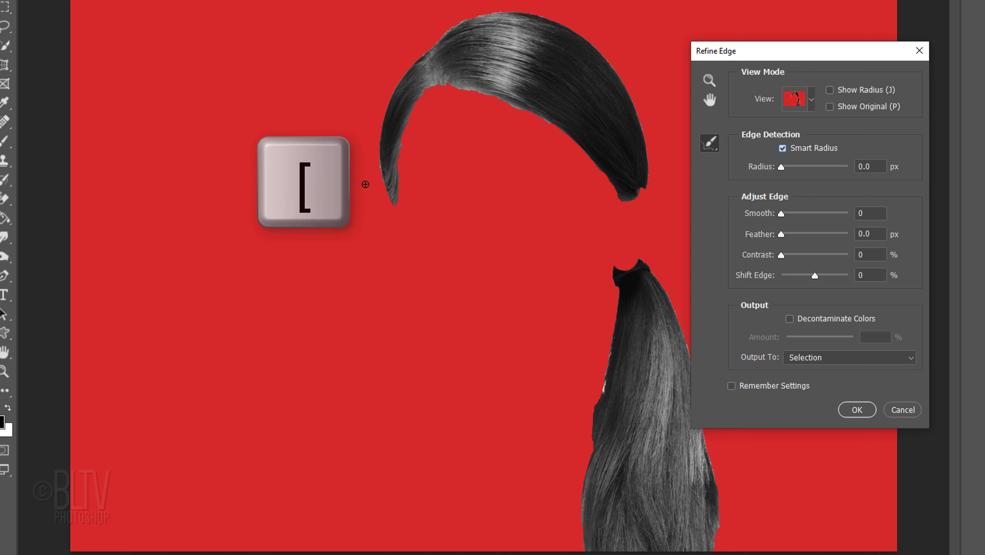
pyautogui.moveTo(391, 204)
pyautogui.mouseDown()
pyautogui.moveTo(415, 61)
pyautogui.moveTo(645, 154)
pyautogui.moveTo(494, 95)
pyautogui.moveTo(396, 211)
pyautogui.mouseUp()
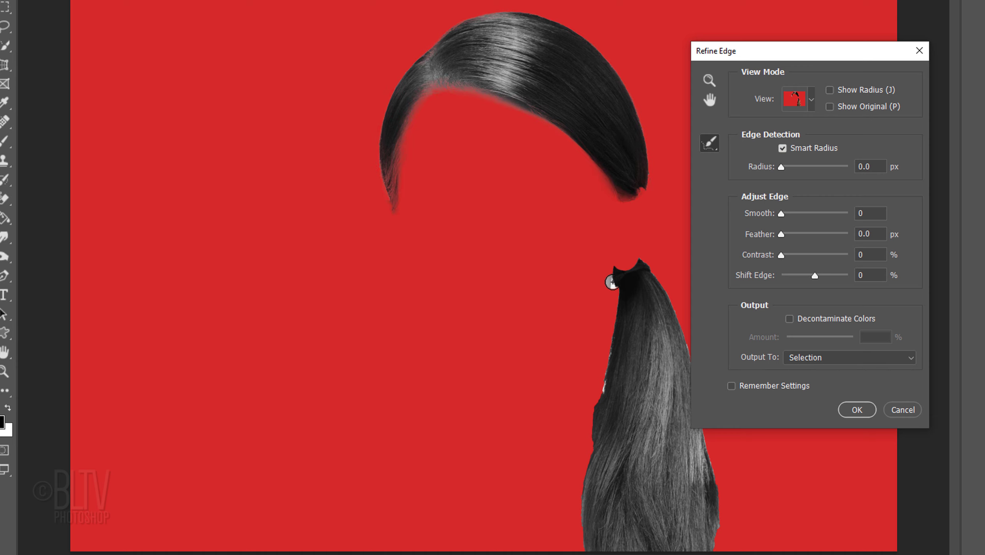
pyautogui.moveTo(612, 282); pyautogui.dragTo(713, 544)
pyautogui.moveTo(608, 325); pyautogui.dragTo(583, 524)
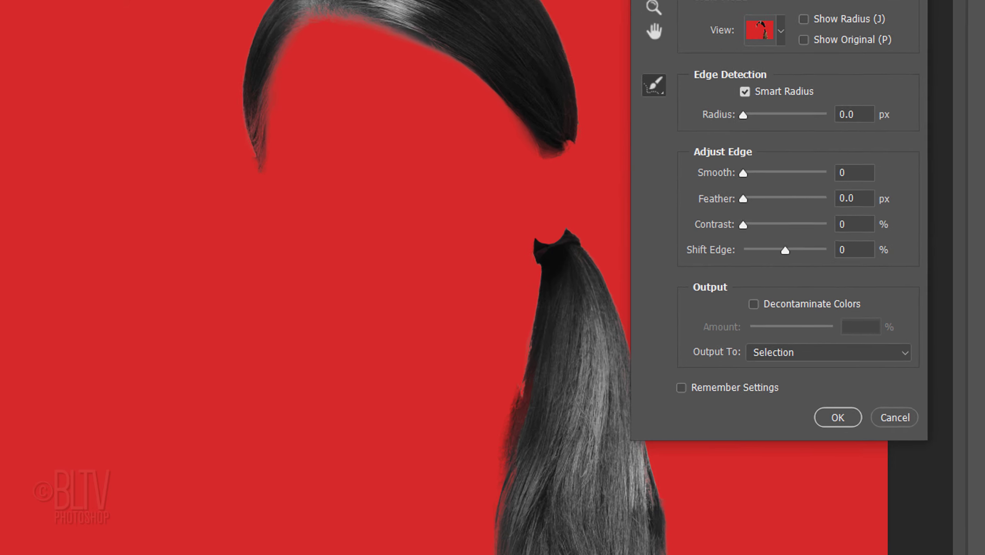
# - Output the refined hair to a new layer with layer mask
pyautogui.click(631, 332)
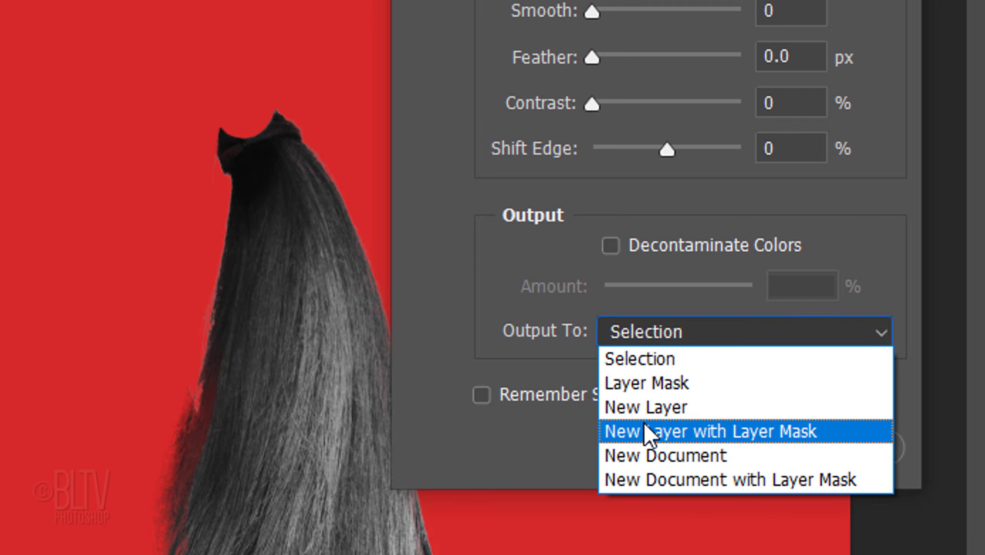
pyautogui.click(648, 435)
pyautogui.click(766, 455)
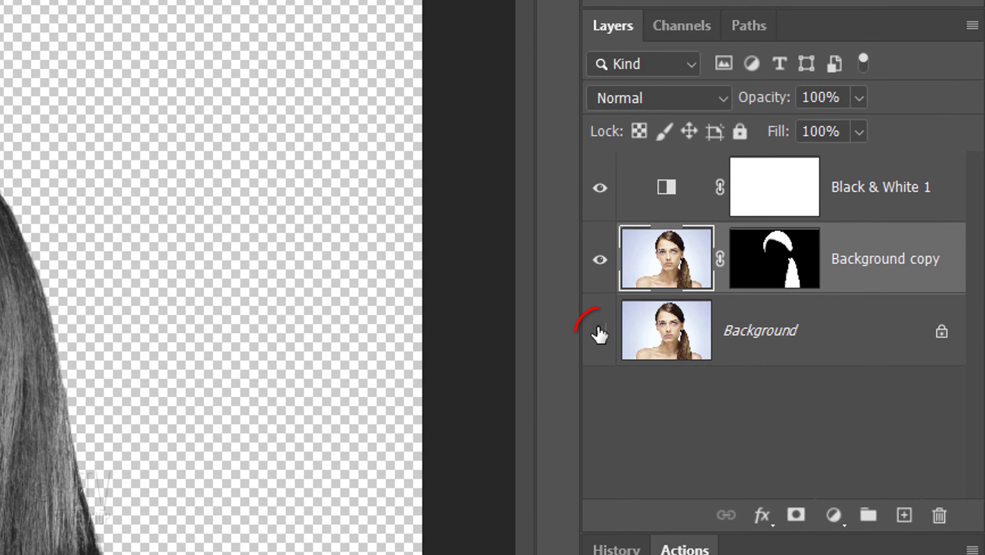
# - Show the Background layer and add a Levels adjustment clipped to the hair copy
pyautogui.click(675, 340)
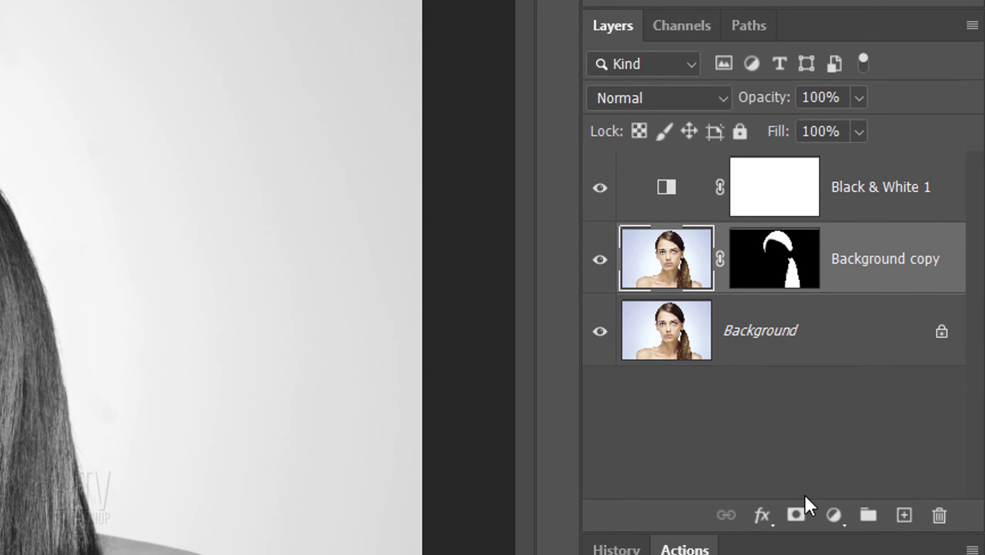
pyautogui.click(834, 515)
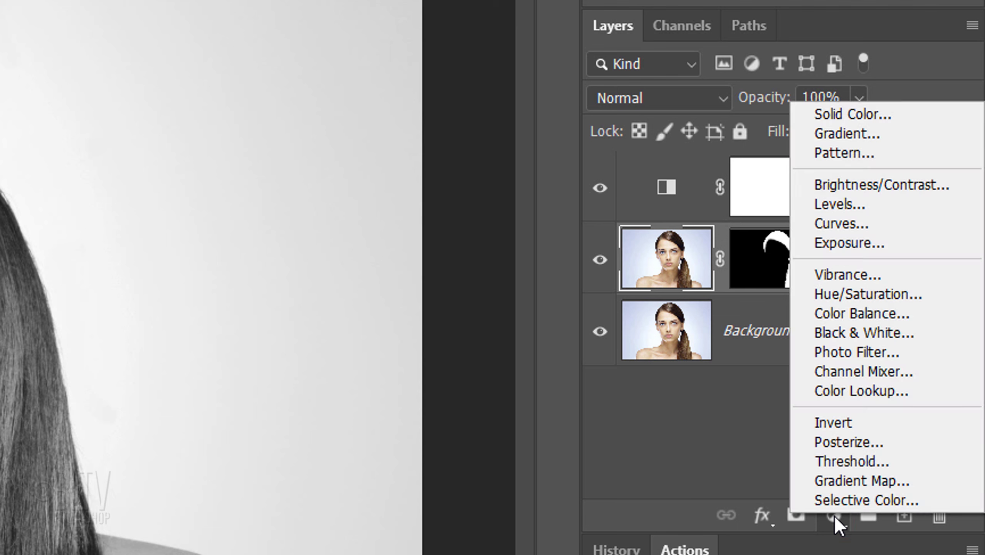
pyautogui.click(831, 204)
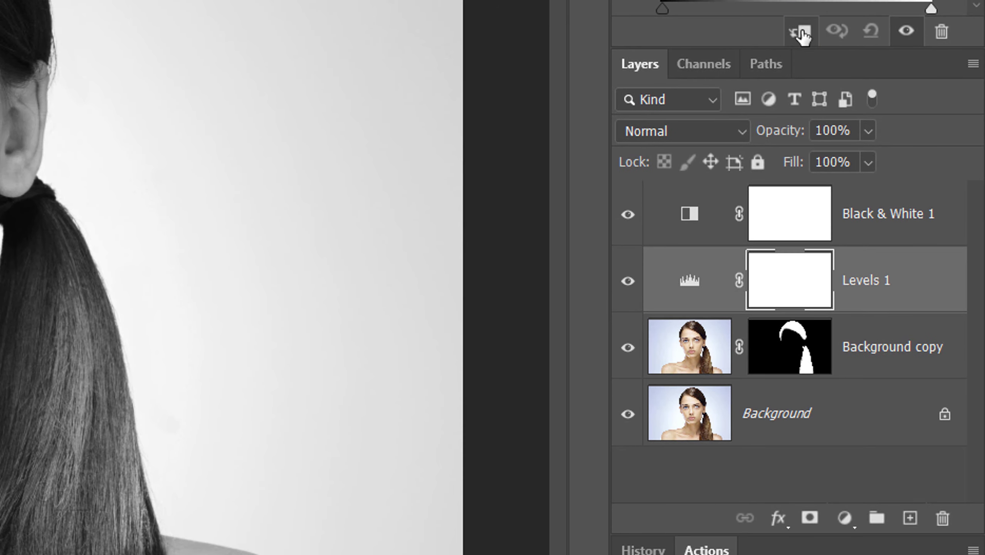
pyautogui.click(801, 35)
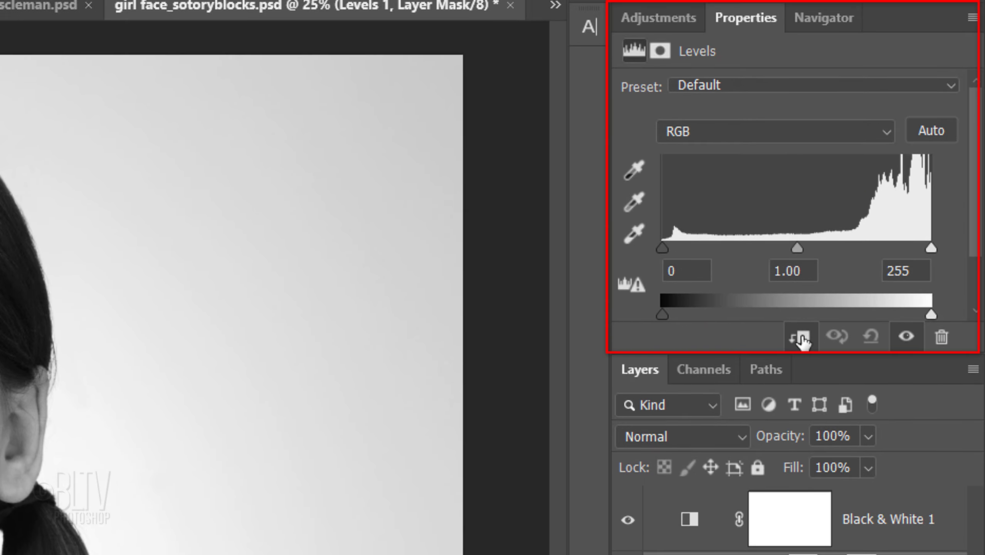
# - Set the Levels midtones to 2.10, white input to 215 and output black to 63
pyautogui.moveTo(801, 354); pyautogui.dragTo(800, 417)
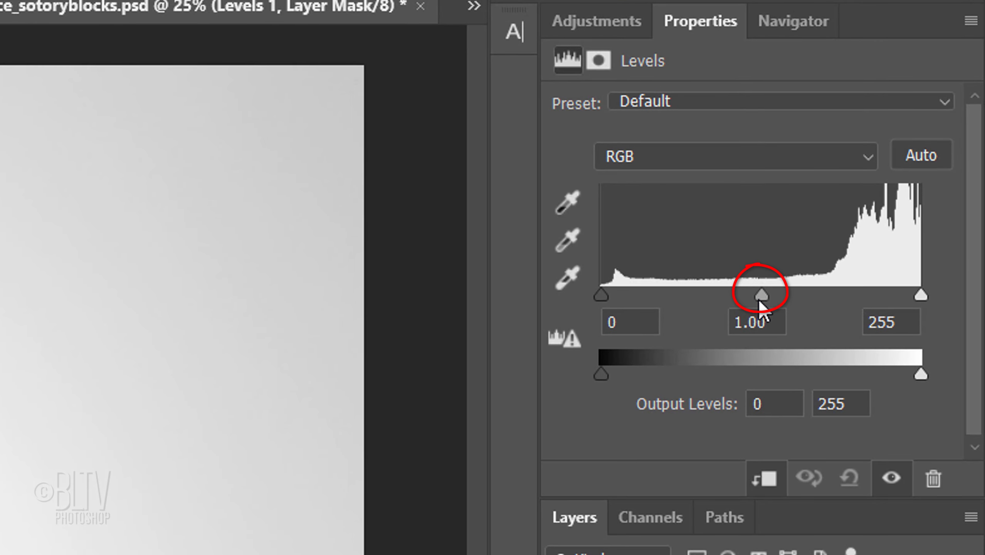
pyautogui.moveTo(788, 260); pyautogui.dragTo(741, 261)
pyautogui.moveTo(871, 156); pyautogui.dragTo(861, 157)
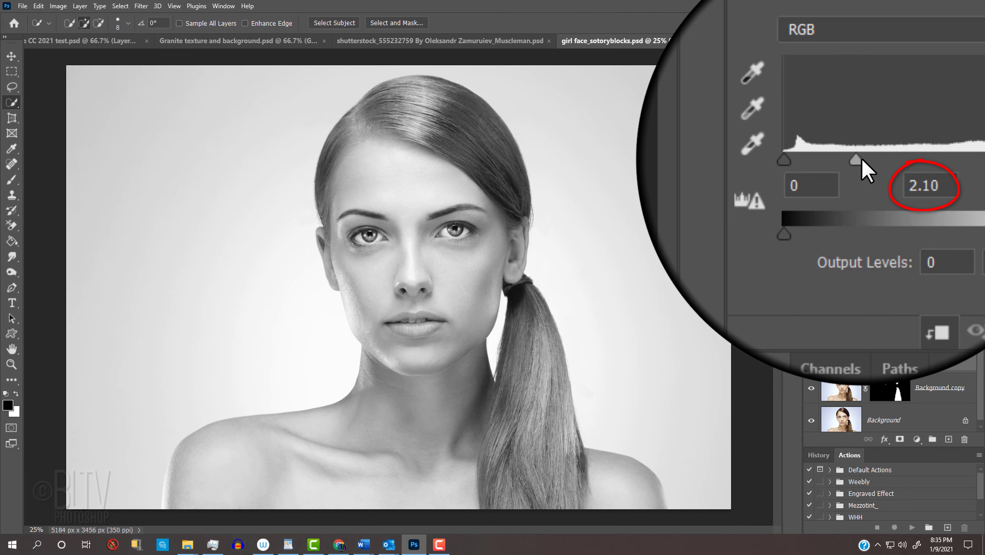
pyautogui.moveTo(955, 157); pyautogui.dragTo(923, 160)
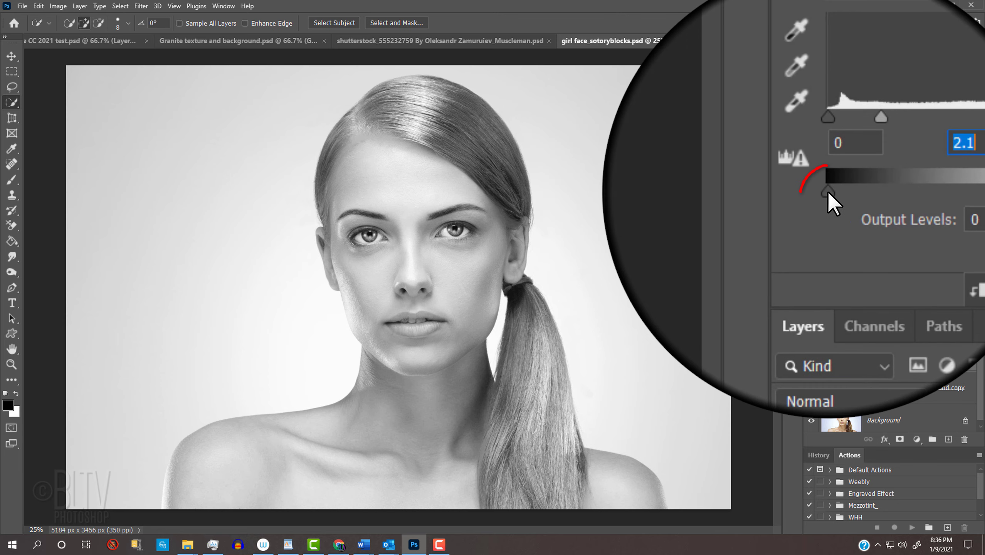
pyautogui.moveTo(828, 190); pyautogui.dragTo(859, 190)
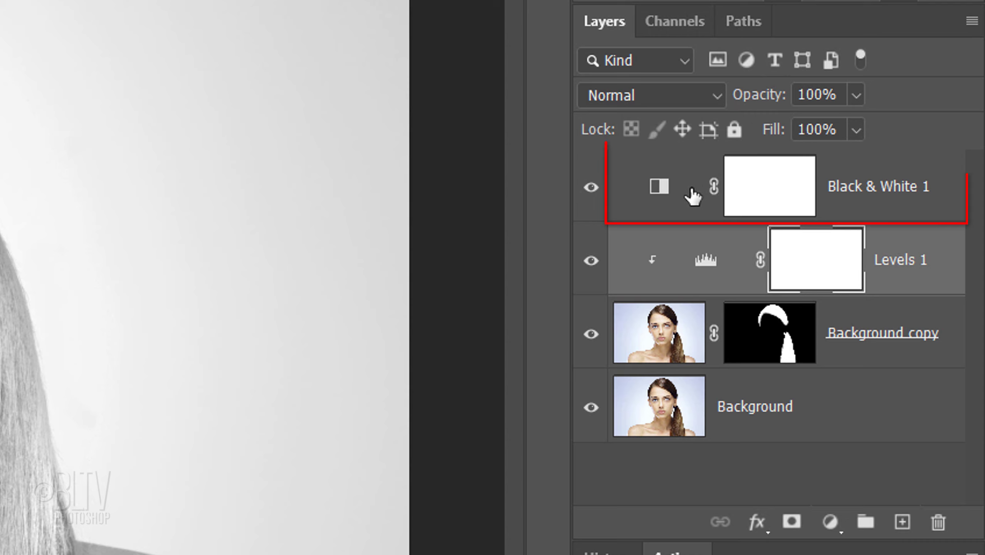
# - Select all four layers from Black & White 1 to Background and merge them with Ctrl+E
pyautogui.click(694, 196)
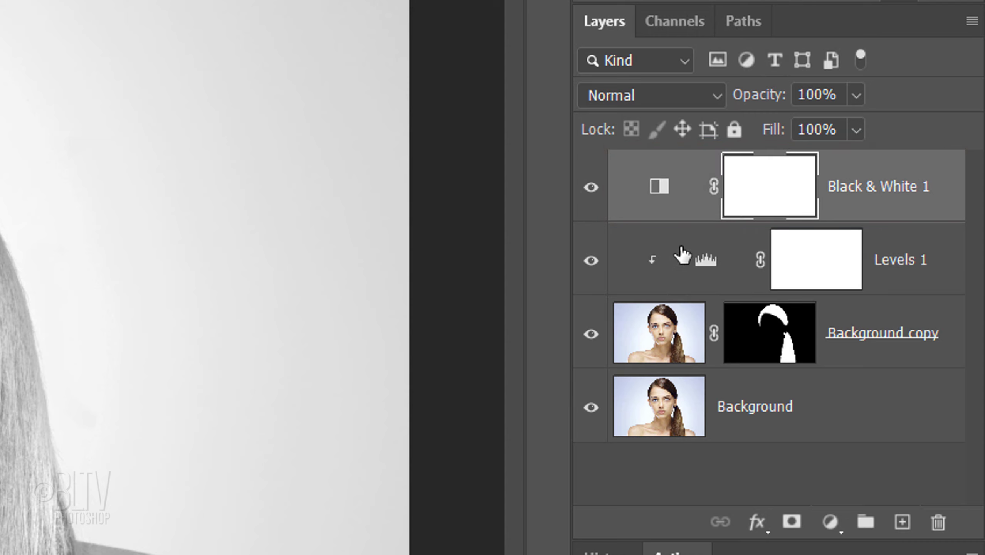
pyautogui.keyDown('shift'); pyautogui.click(660, 408); pyautogui.keyUp('shift')
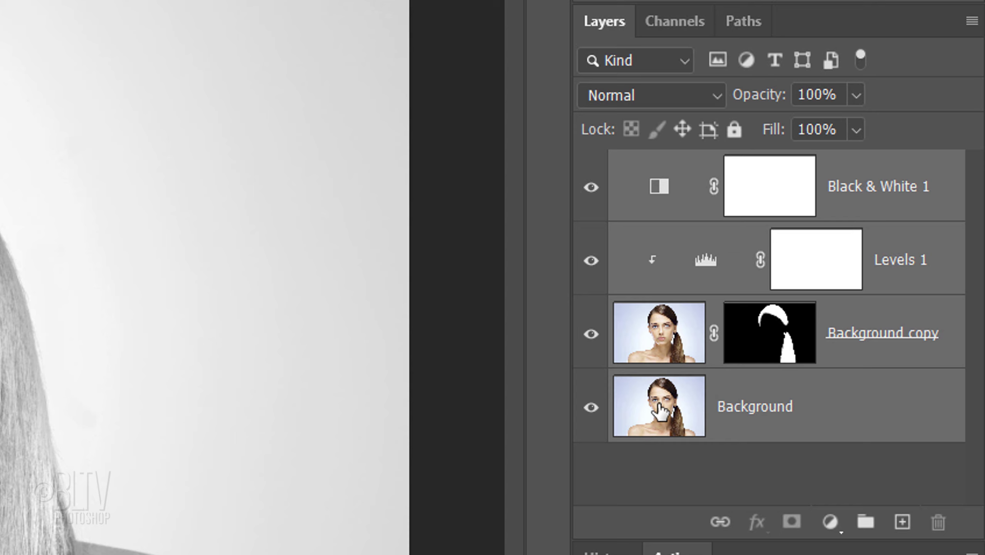
pyautogui.hotkey('ctrl', 'e')
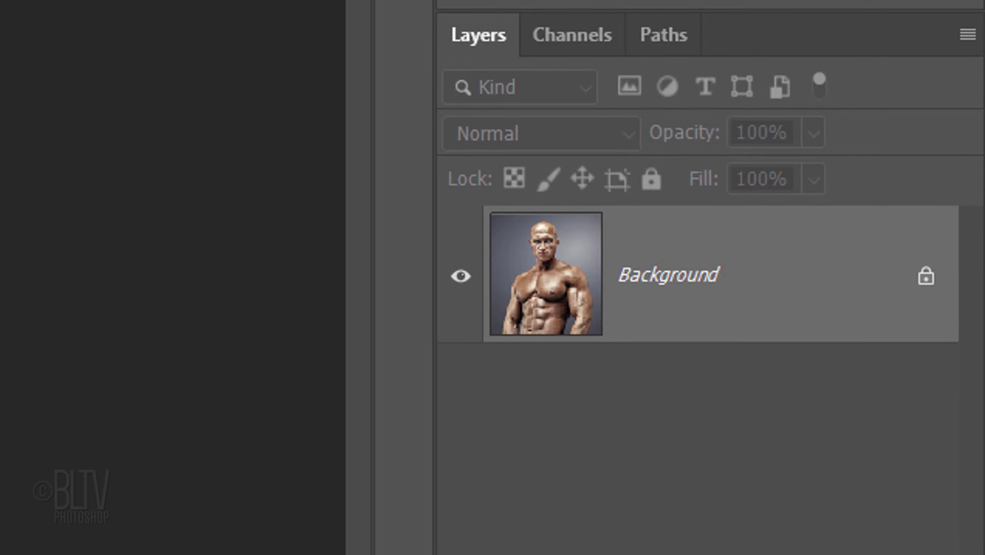
# - Duplicate the muscleman layer, mask Layer 1 to the selected figure, and hide Background
pyautogui.hotkey('ctrl', 'j')
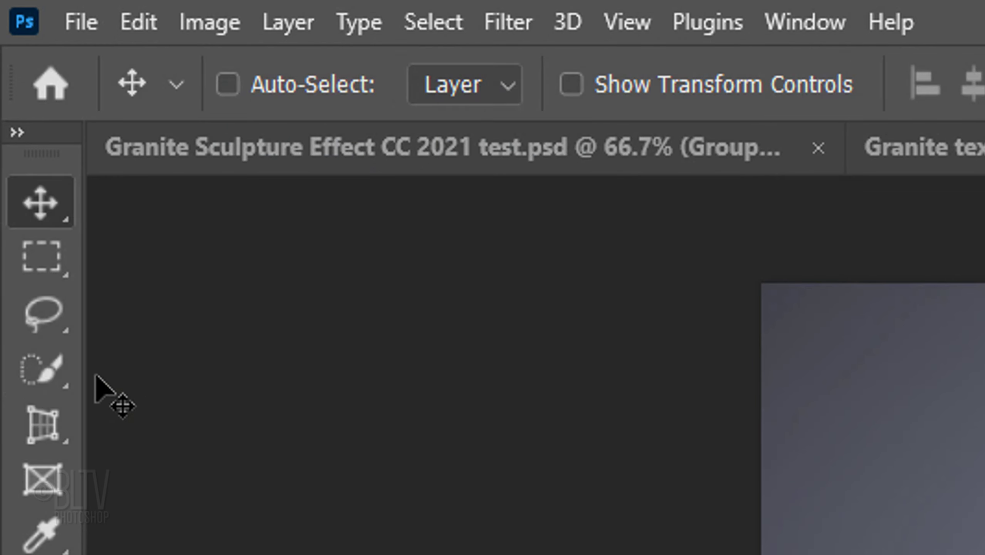
pyautogui.click(12, 102)
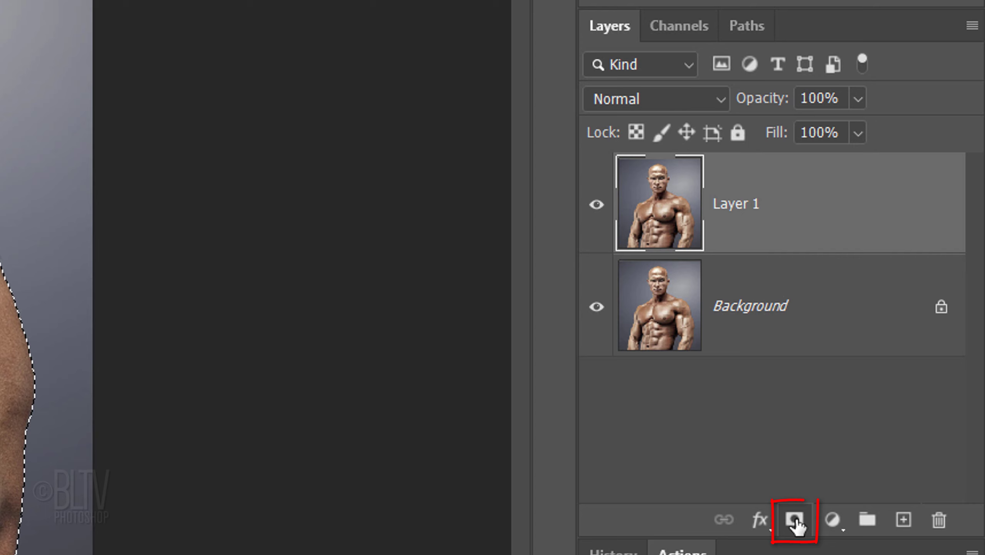
pyautogui.click(794, 520)
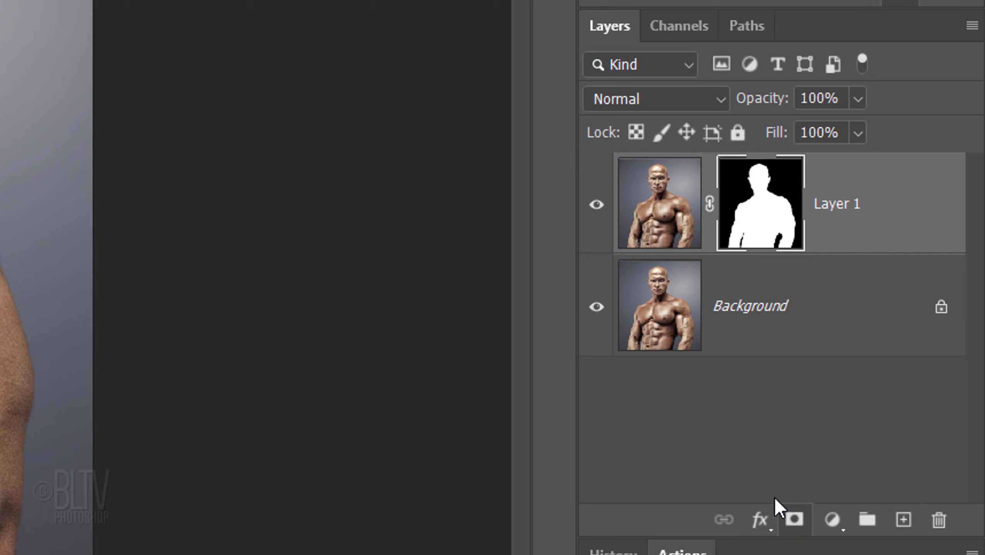
pyautogui.click(597, 311)
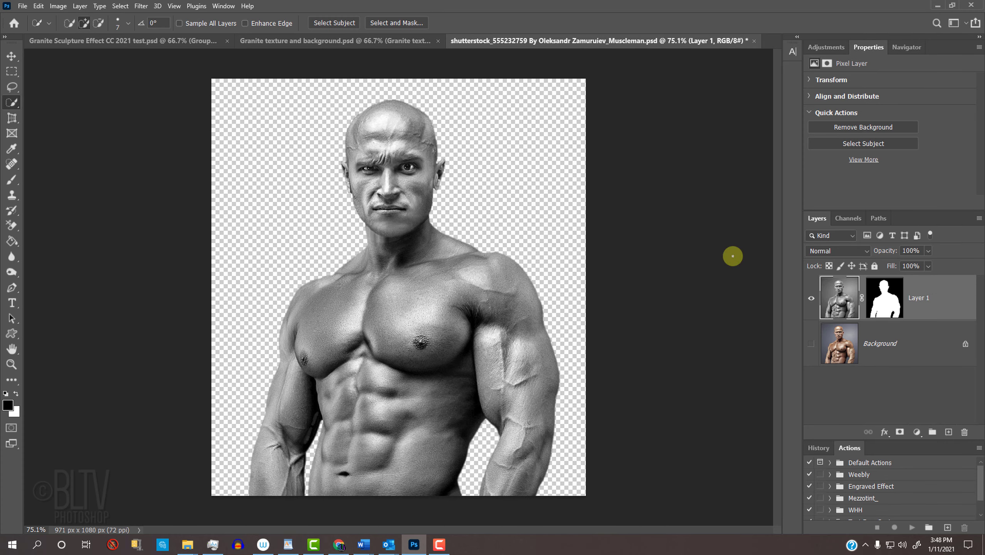
# - Paint over the irises at 87% opacity and blur them at 21% strength for blank eyes
pyautogui.press('z')
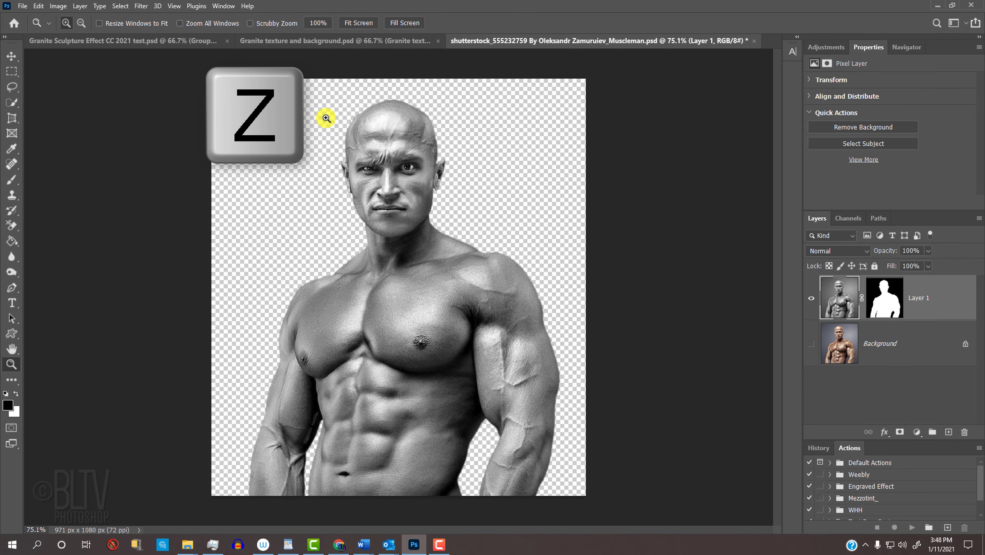
pyautogui.moveTo(326, 116); pyautogui.dragTo(444, 191)
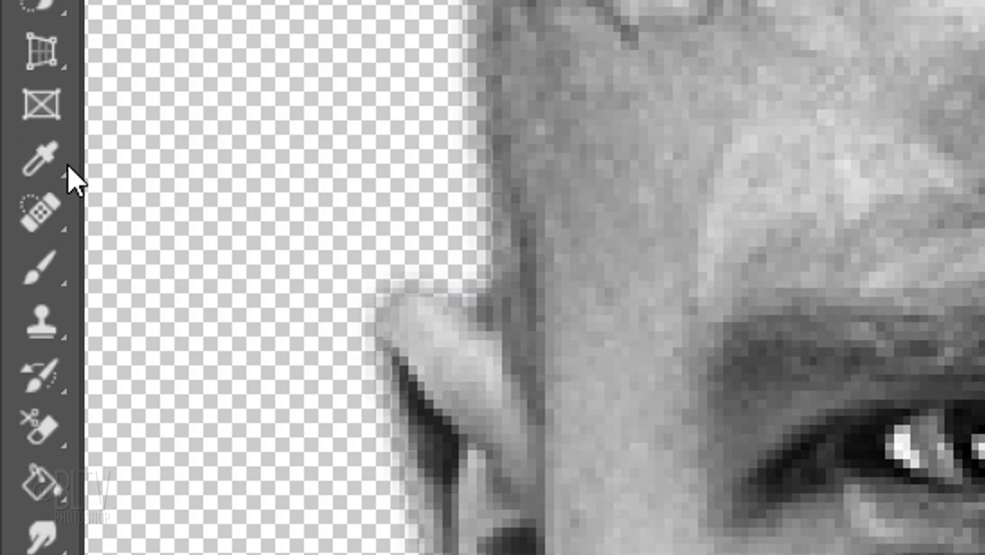
pyautogui.rightClick(12, 149)
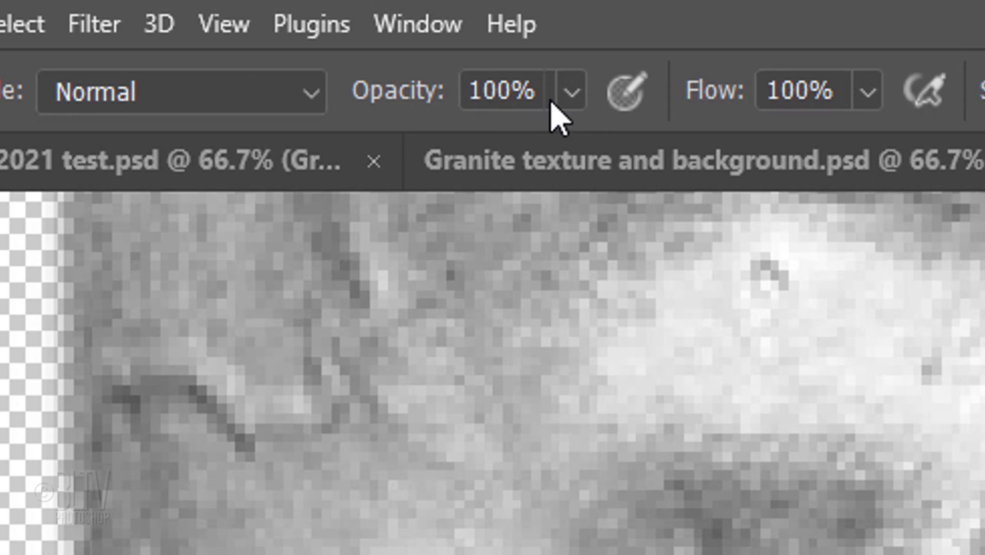
pyautogui.click(570, 93)
pyautogui.moveTo(568, 137); pyautogui.dragTo(464, 161)
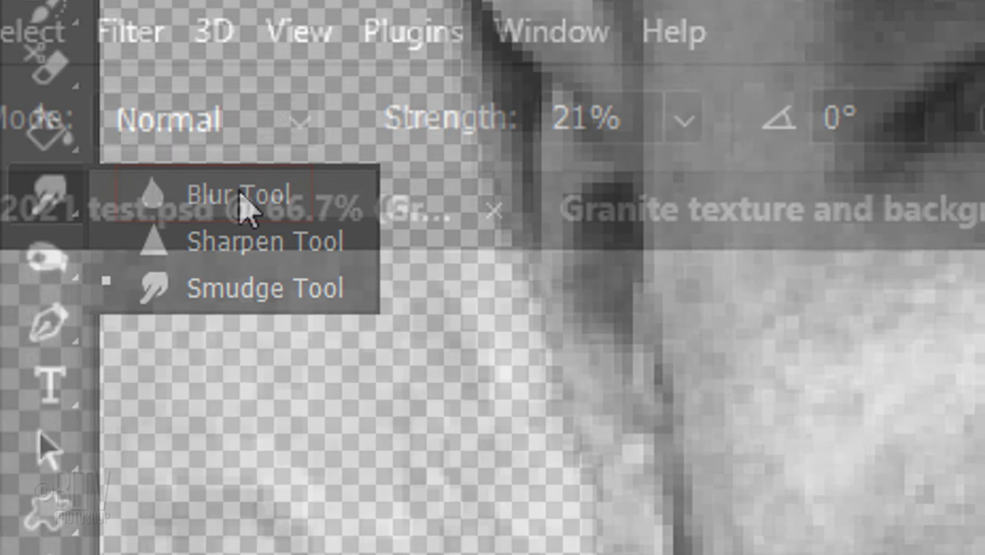
pyautogui.click(241, 193)
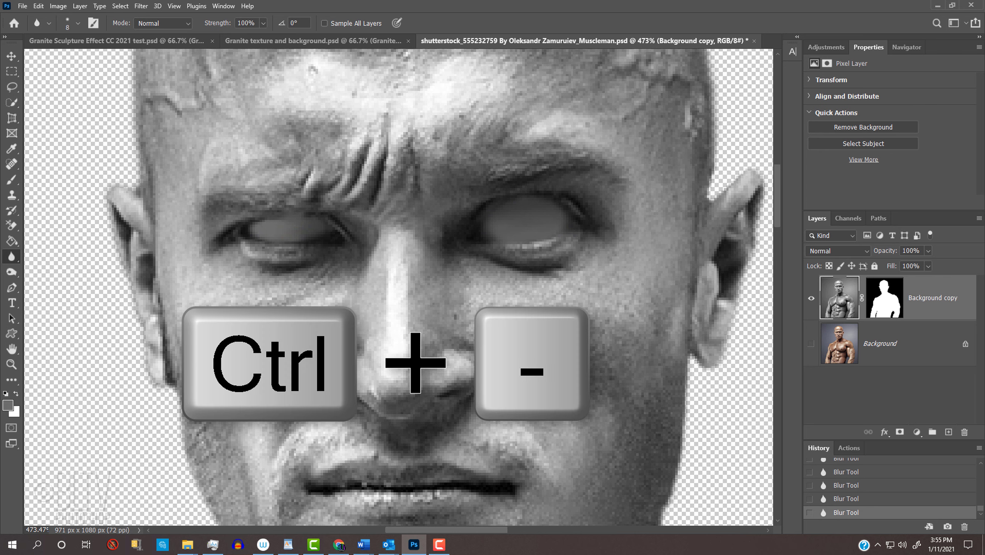
pyautogui.hotkey('ctrl', '0')
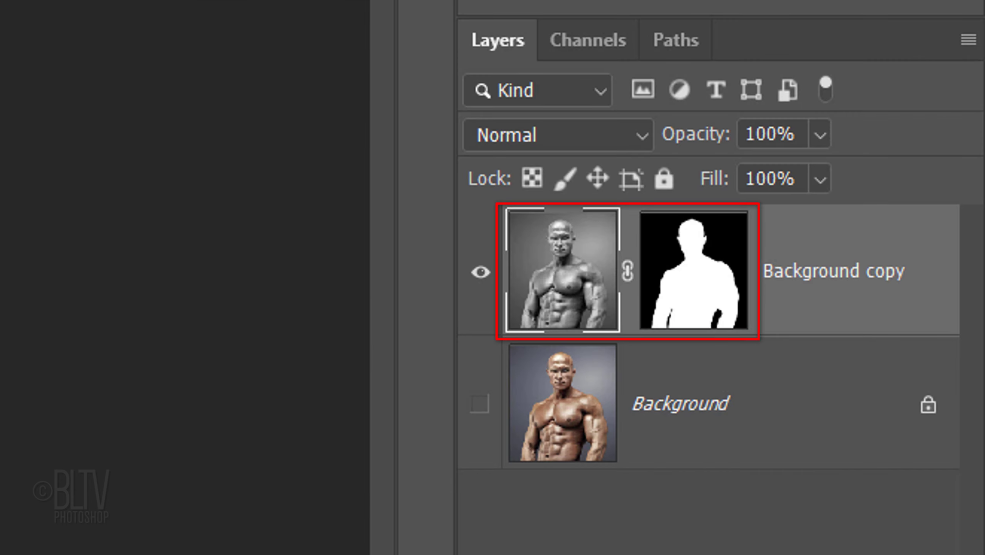
# - Duplicate the figure layer into a new document named 'Displacement'
pyautogui.click(966, 41)
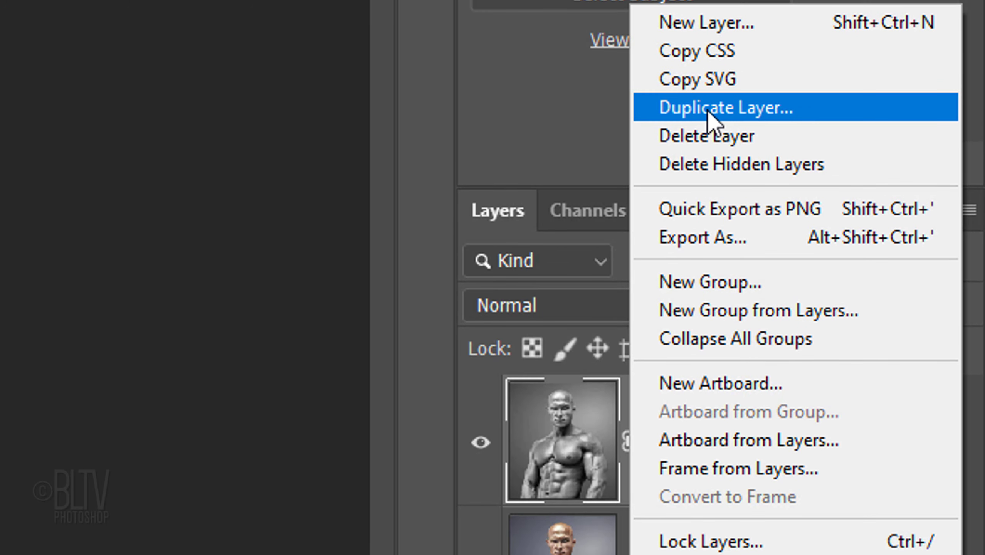
pyautogui.click(711, 109)
pyautogui.click(402, 265)
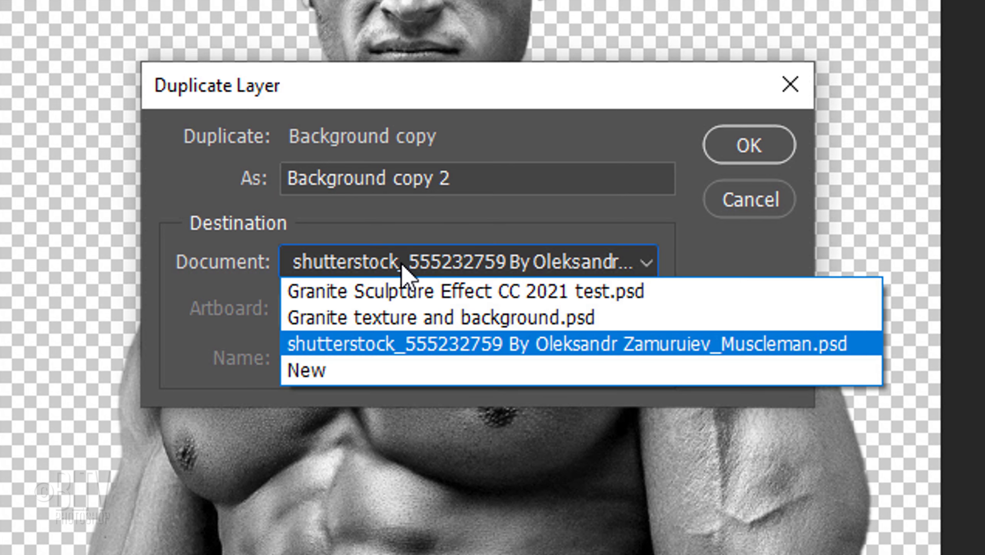
pyautogui.click(356, 369)
pyautogui.write('Displacement')
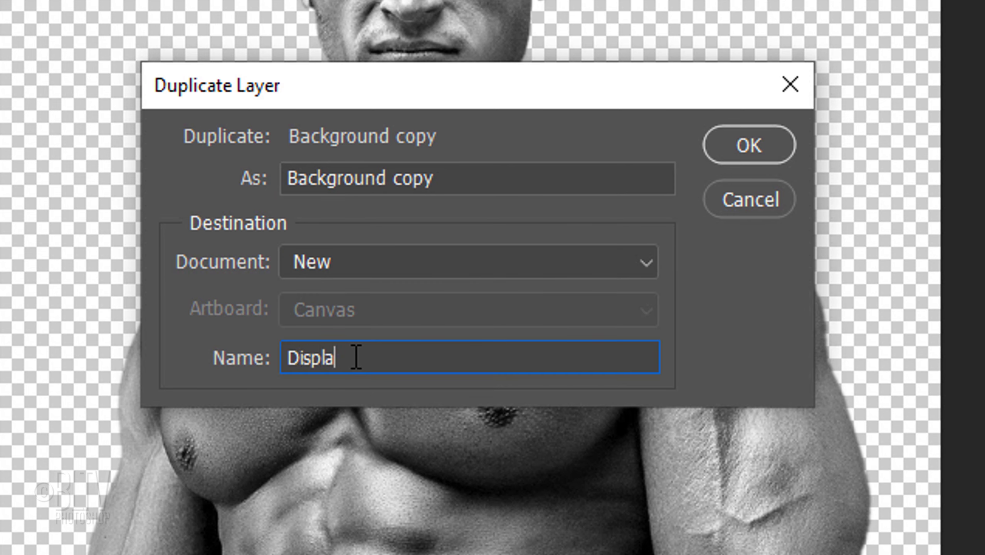
pyautogui.click(749, 148)
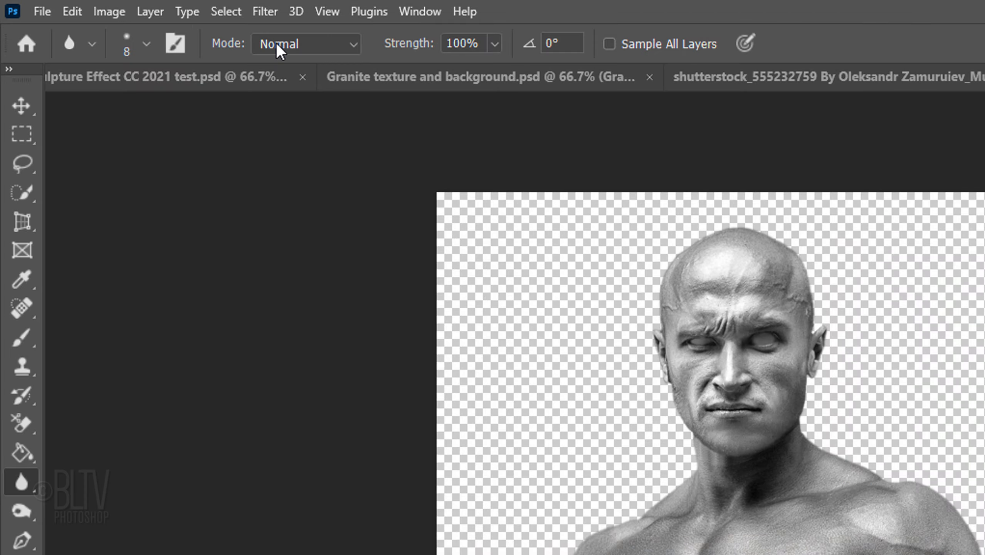
# - Set up a Gaussian Blur with a radius of 3 pixels
pyautogui.click(141, 7)
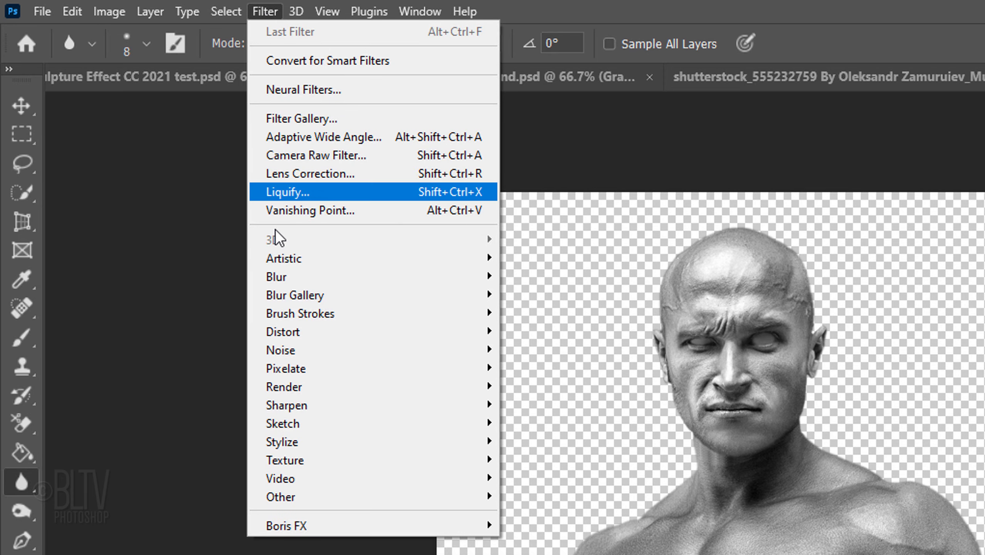
pyautogui.moveTo(289, 276)
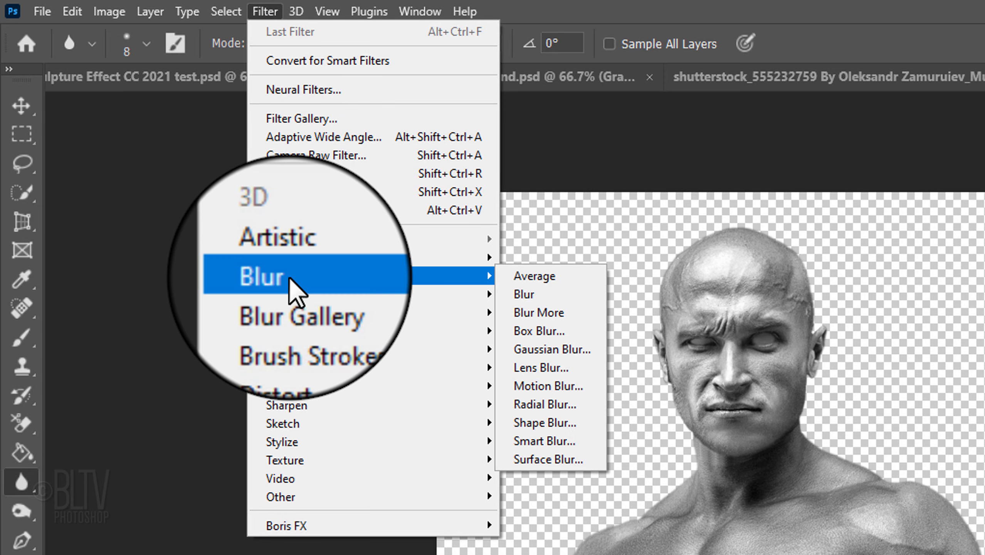
pyautogui.click(542, 352)
pyautogui.write('3')
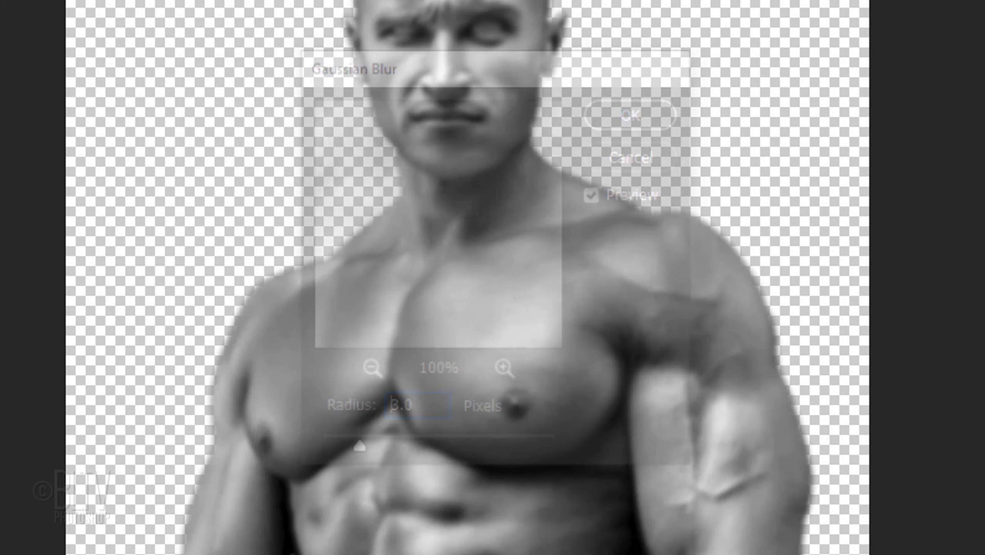
# - Apply the 3-pixel blur and save the copy as Displacement.psd on the Desktop with maximum compatibility
pyautogui.press('Return')
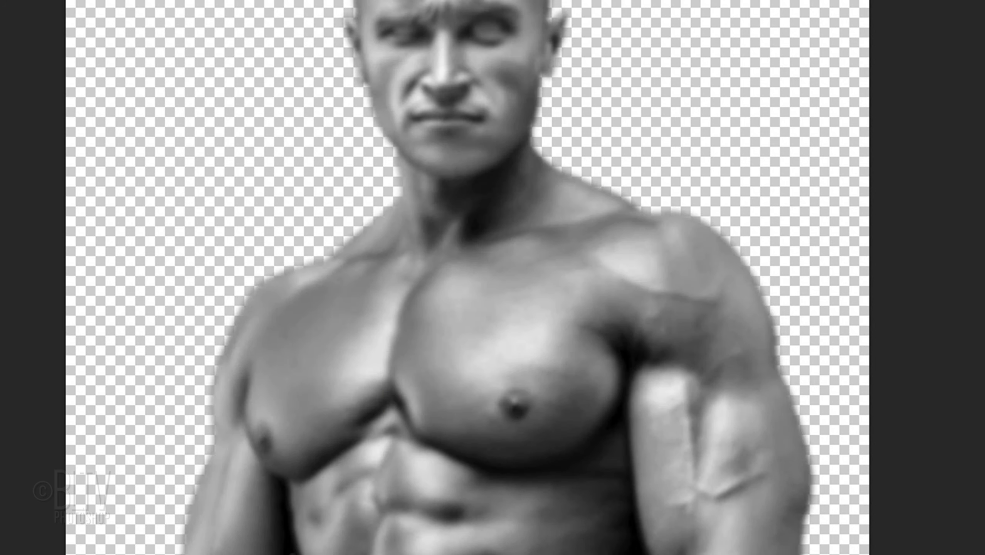
pyautogui.click(78, 20)
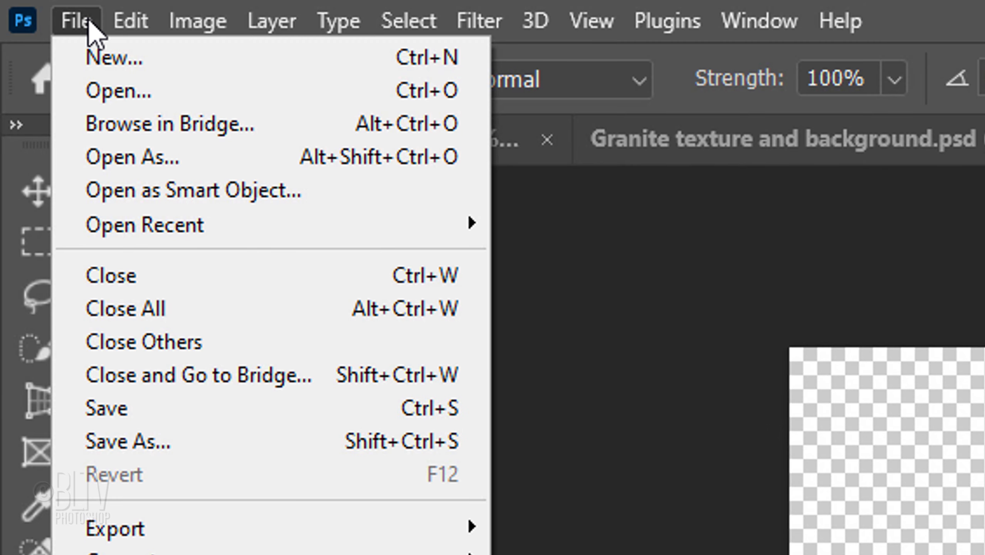
pyautogui.click(125, 443)
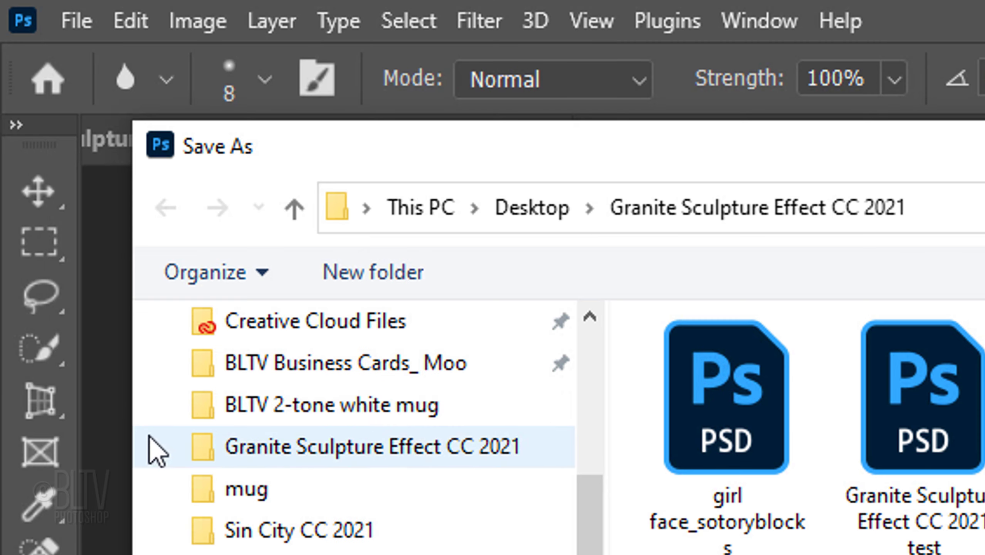
pyautogui.click(532, 210)
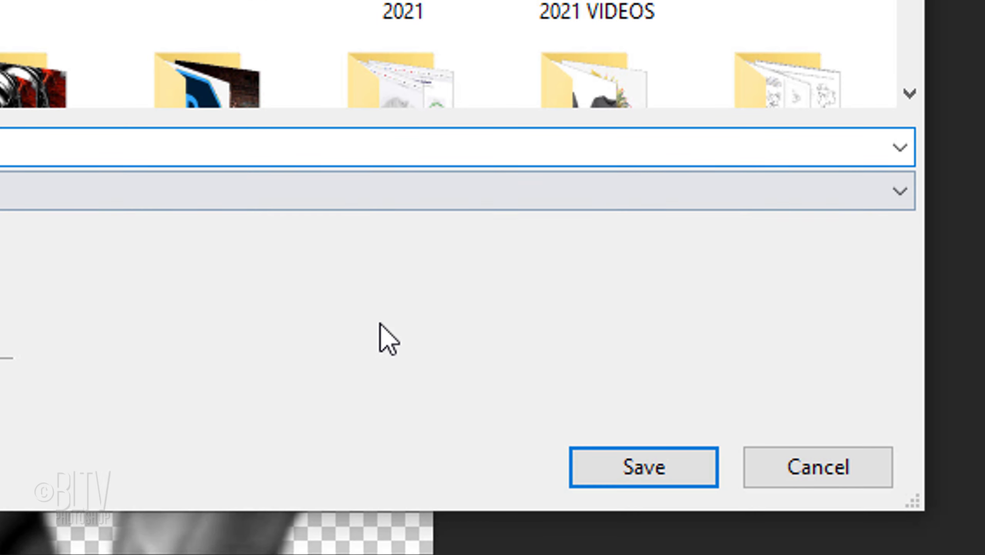
pyautogui.click(634, 466)
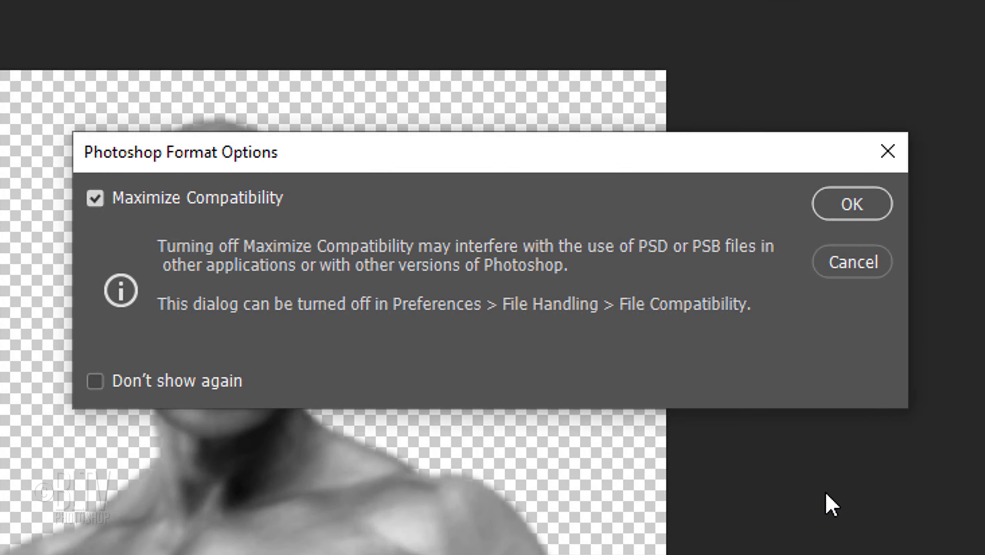
pyautogui.click(847, 210)
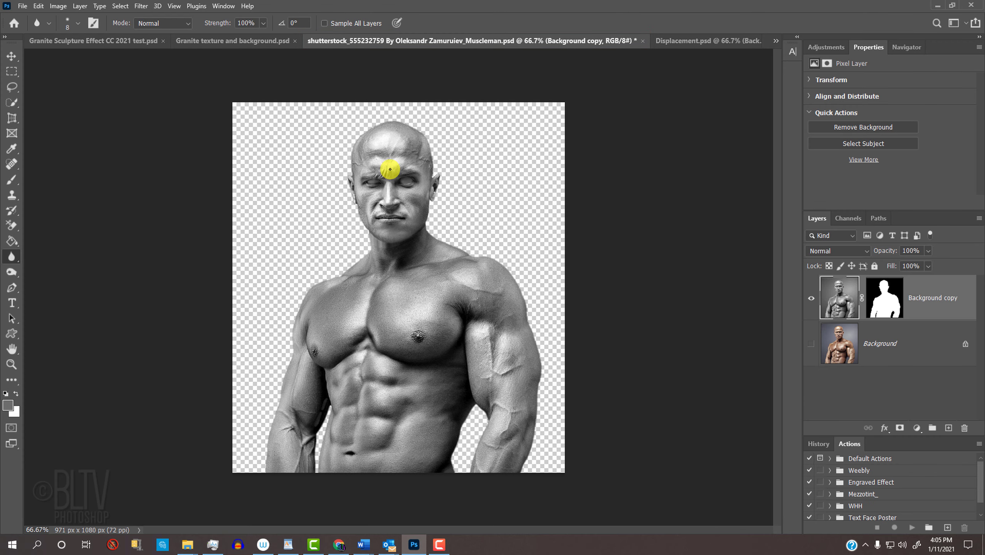
# - Drag the masked figure into the Granite texture and background document, centred on the canvas
pyautogui.press('v')
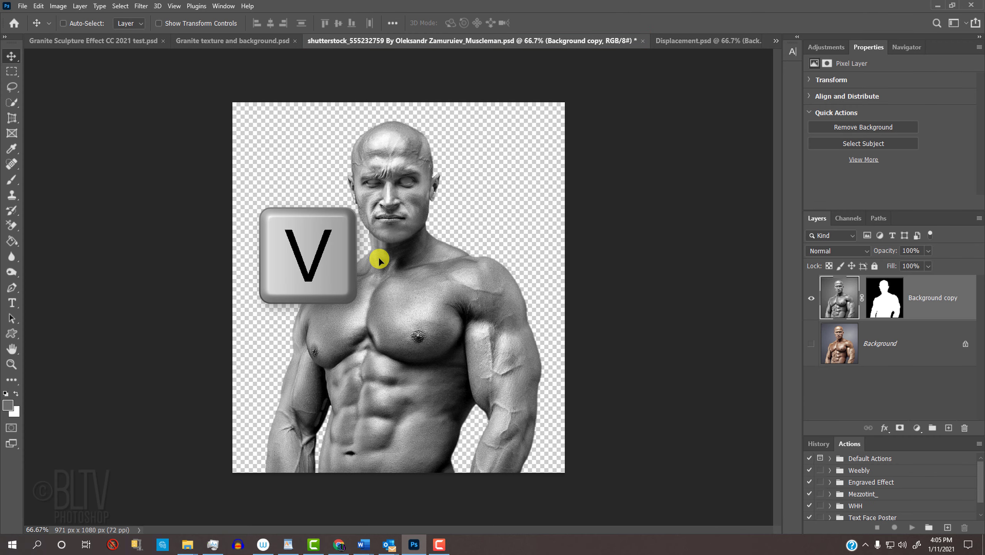
pyautogui.moveTo(379, 260); pyautogui.dragTo(251, 40)
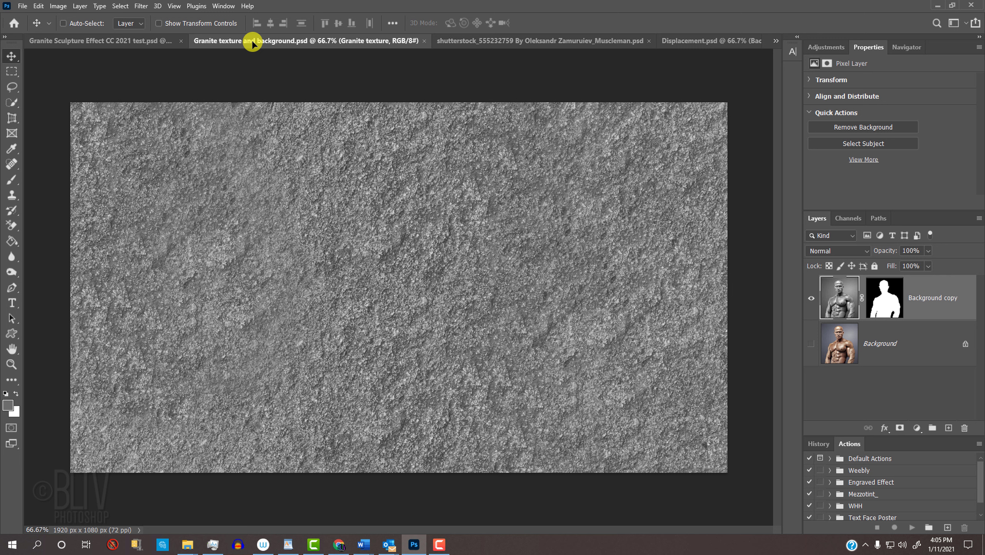
pyautogui.moveTo(252, 40); pyautogui.dragTo(377, 311)
pyautogui.press('shift')
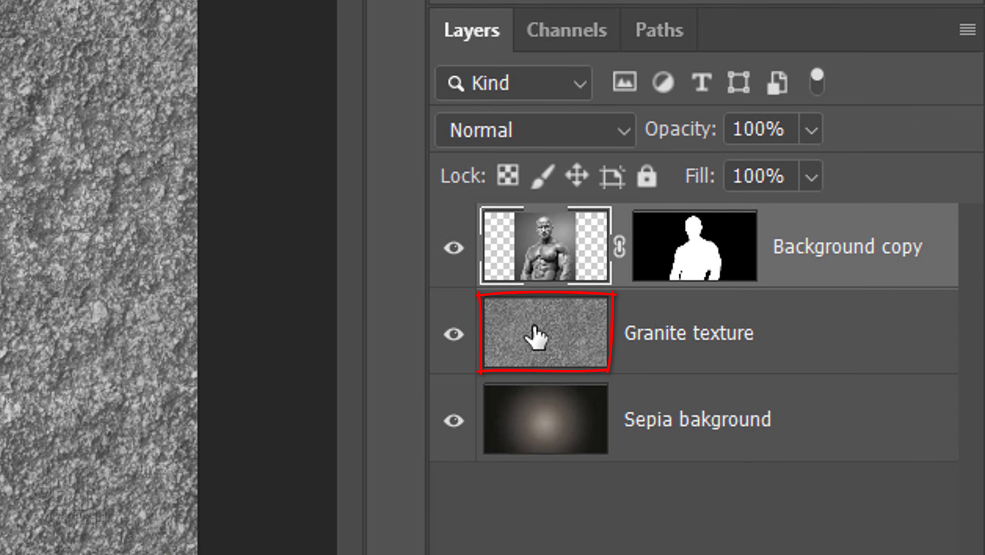
# - Move the Granite texture layer above Background copy and convert it to a Smart Object
pyautogui.click(534, 329)
pyautogui.moveTo(536, 338); pyautogui.dragTo(544, 225)
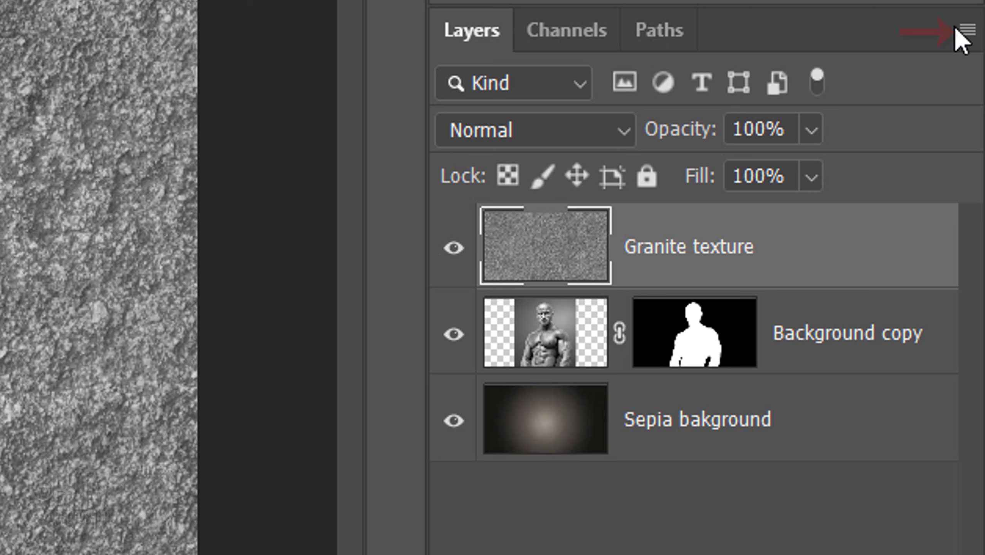
pyautogui.click(967, 31)
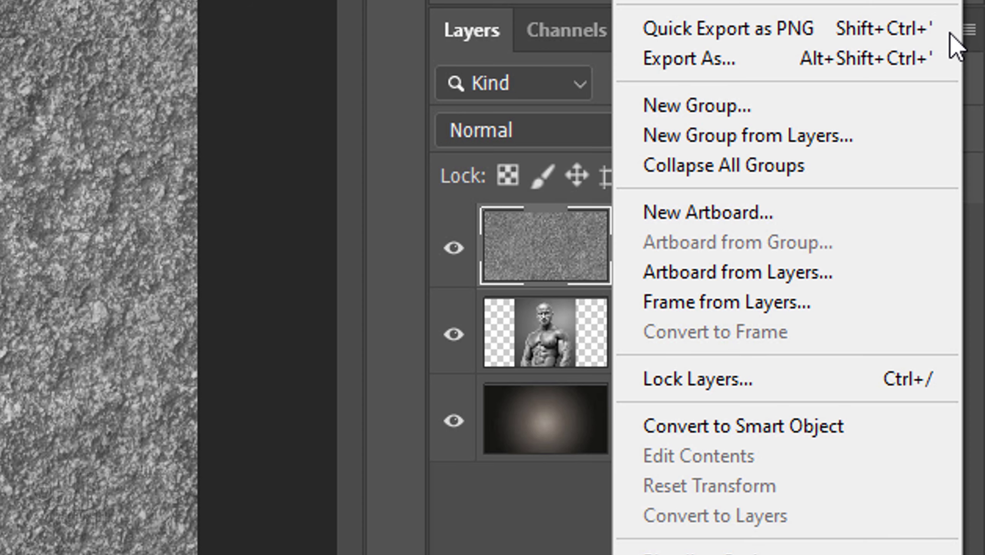
pyautogui.click(722, 427)
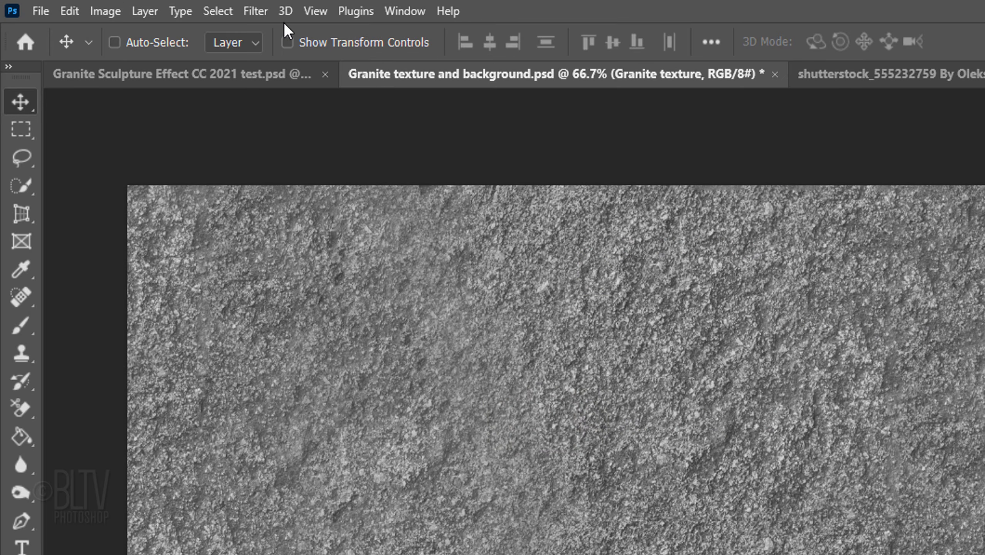
# - Apply a Displace filter at scale 5 by 5 with repeated edge pixels, using Displacement.psd as the map
pyautogui.click(252, 11)
pyautogui.moveTo(272, 322)
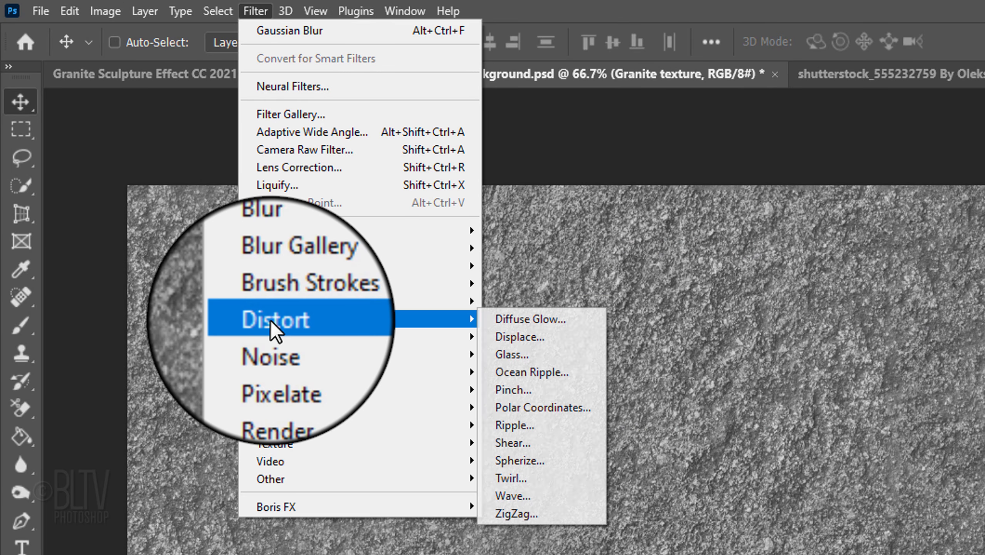
pyautogui.click(518, 337)
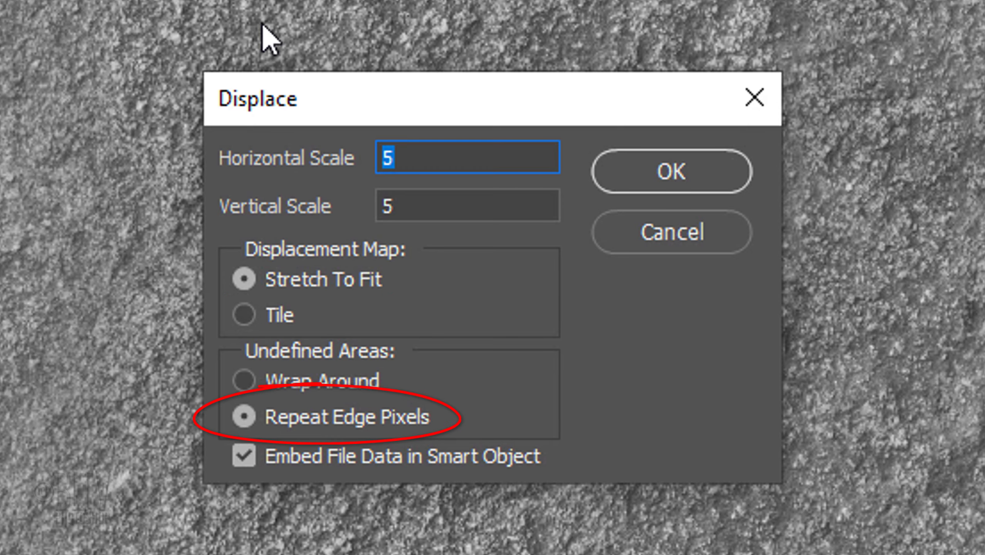
pyautogui.click(669, 172)
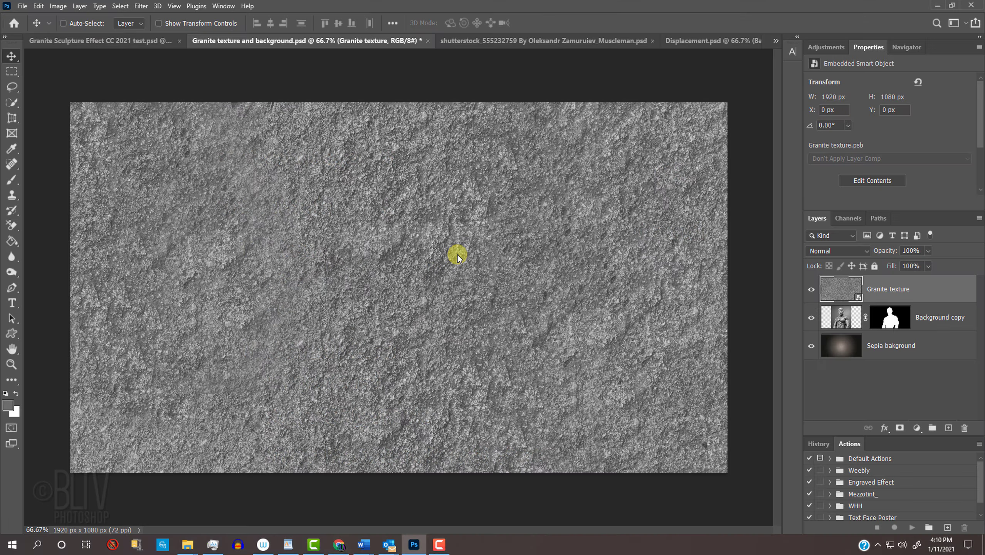
pyautogui.scroll(-3, 537, 280)
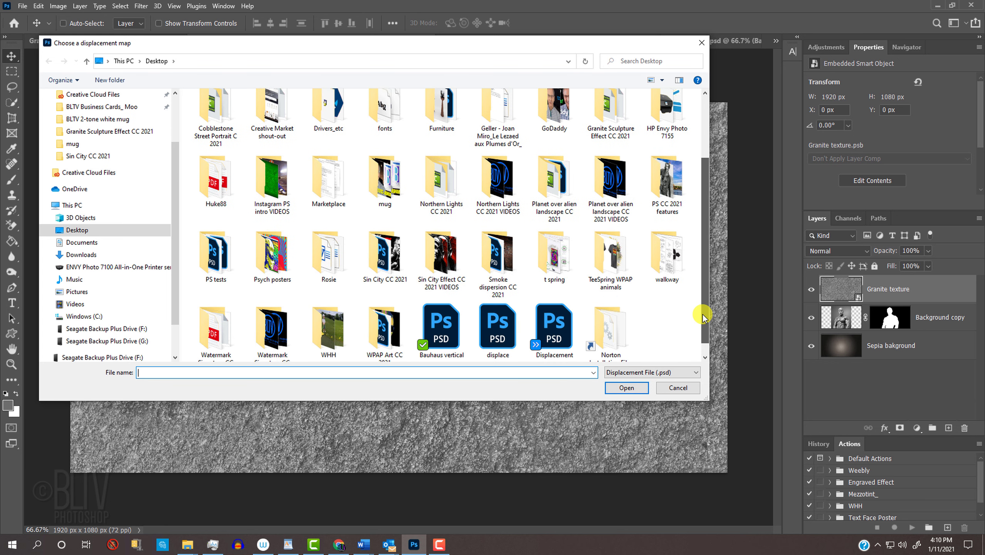
pyautogui.click(554, 316)
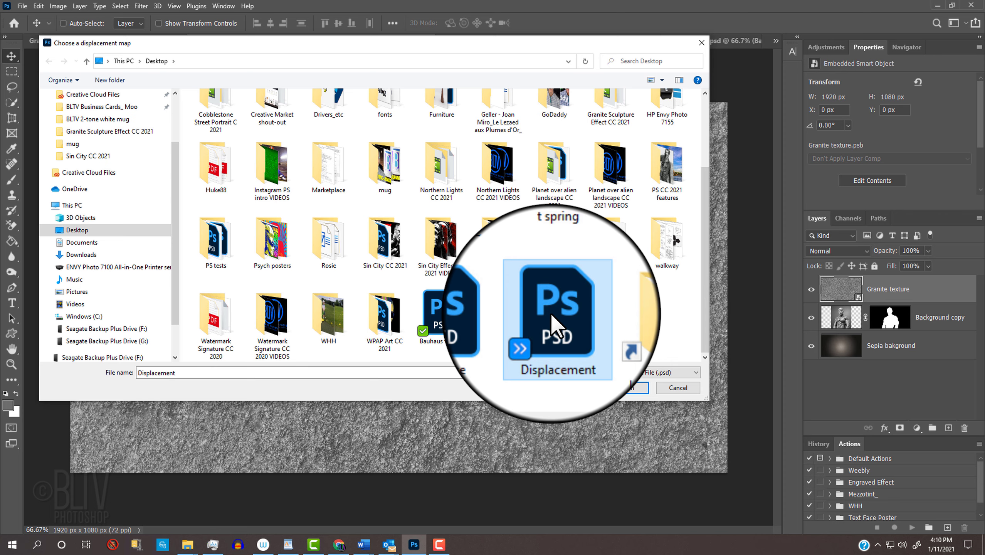
pyautogui.click(628, 385)
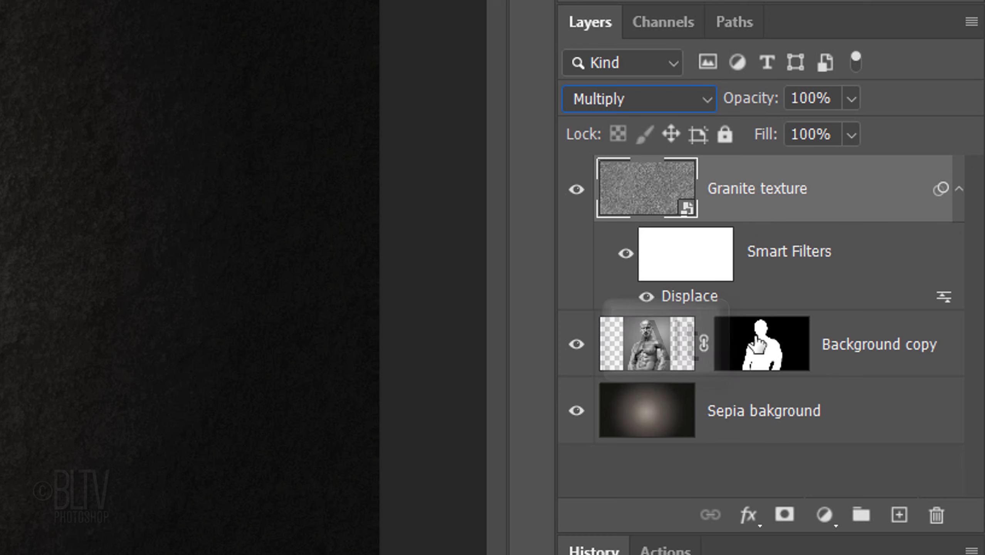
# - Alt-drag the Background copy figure mask onto the Granite texture layer to copy it
pyautogui.moveTo(757, 342); pyautogui.dragTo(759, 192)
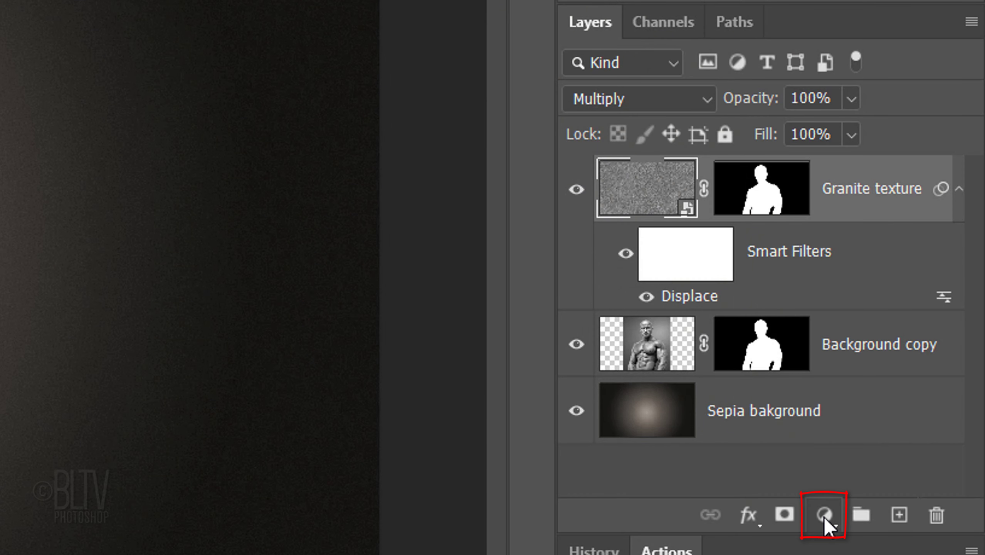
# - Add a Levels adjustment layer and set its white input value to 175
pyautogui.click(824, 517)
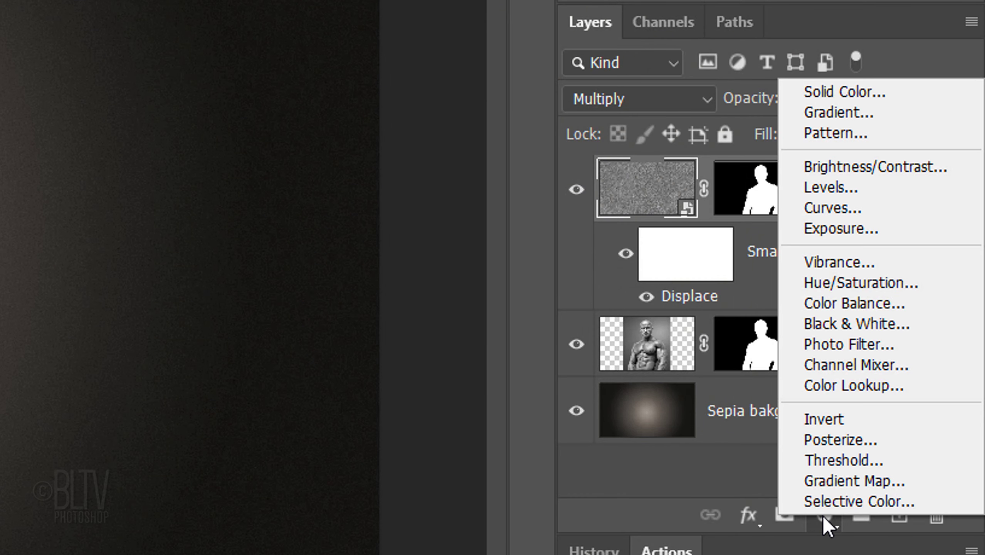
pyautogui.click(825, 182)
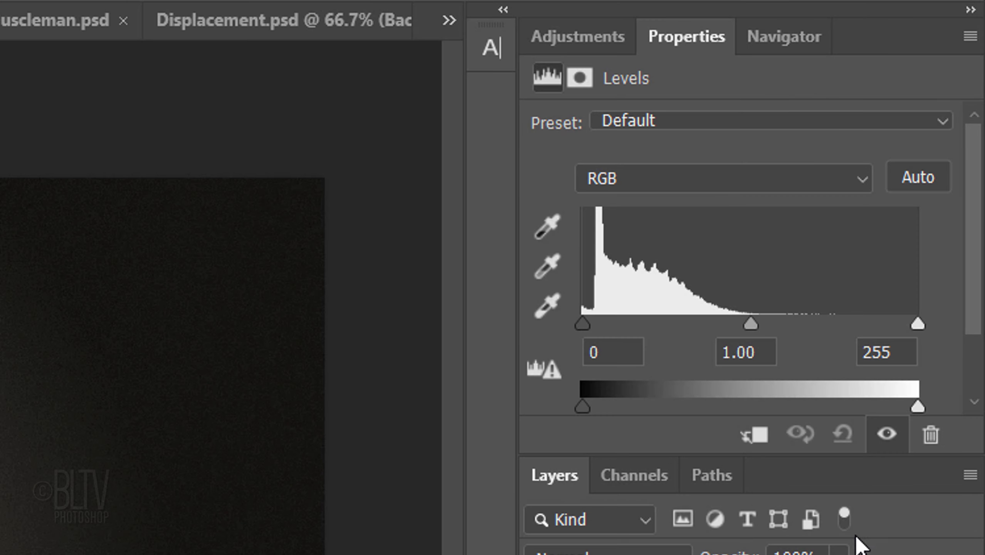
pyautogui.click(900, 356)
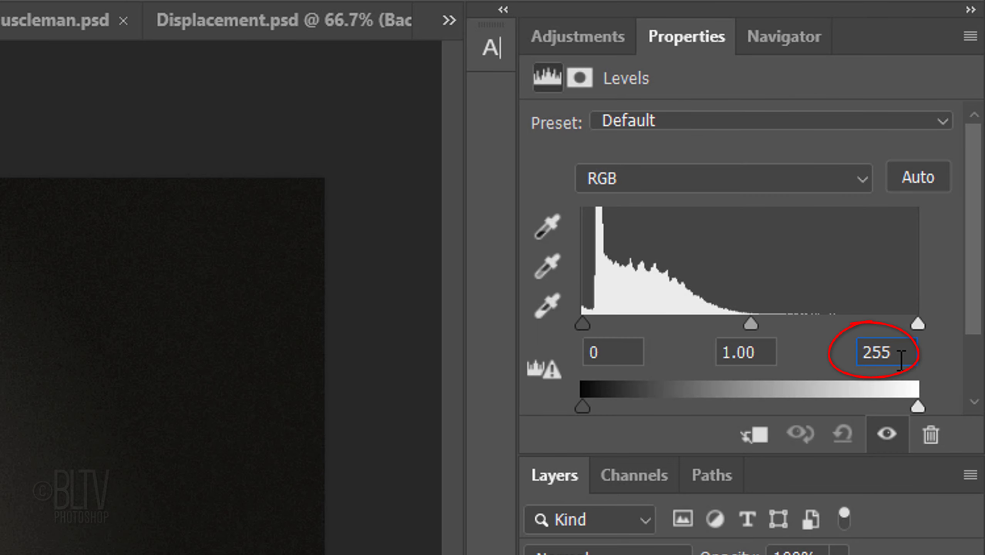
pyautogui.doubleClick(901, 356)
pyautogui.write('175')
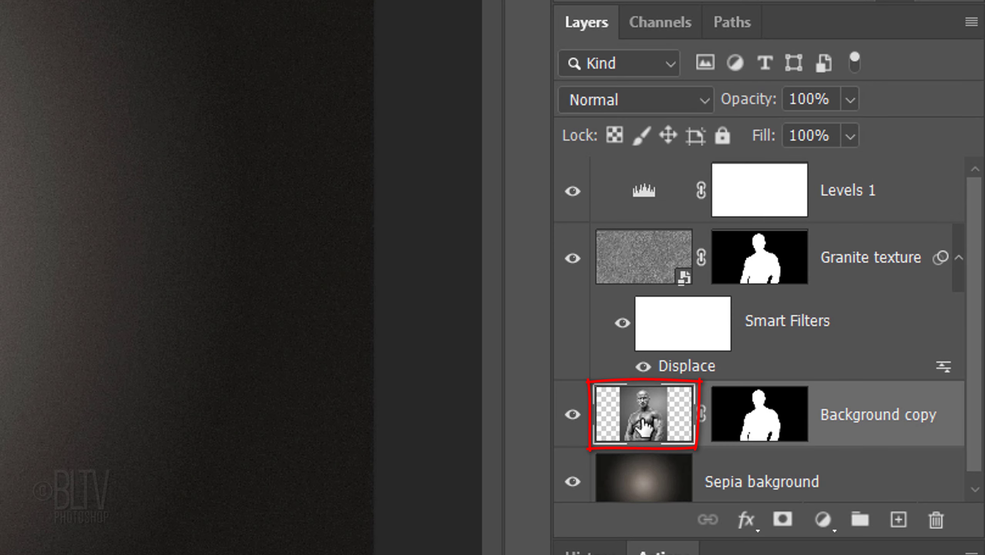
# - Open Background copy's layer style and enable an Inner Glow coloured black
pyautogui.doubleClick(642, 425)
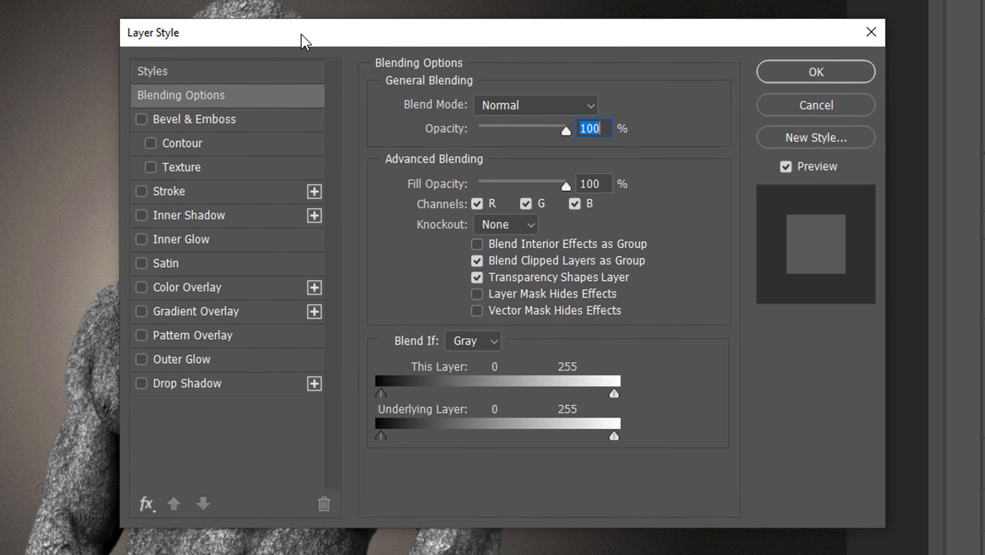
pyautogui.moveTo(302, 39); pyautogui.dragTo(400, 43)
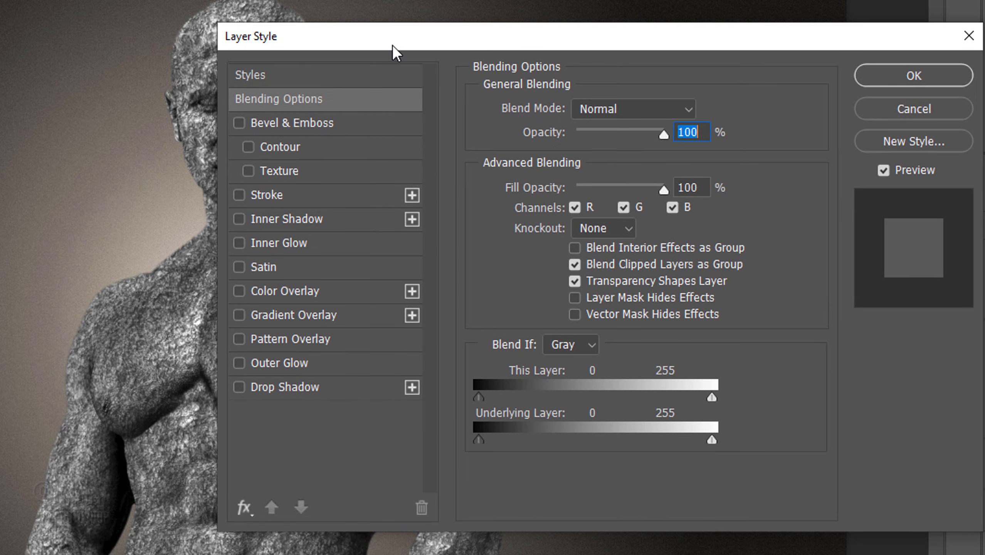
pyautogui.click(299, 244)
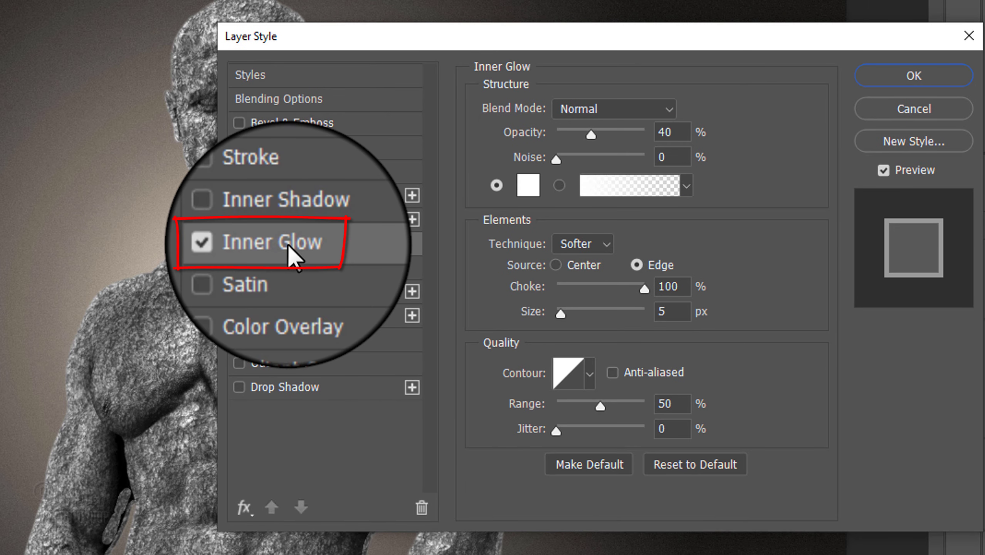
pyautogui.click(528, 186)
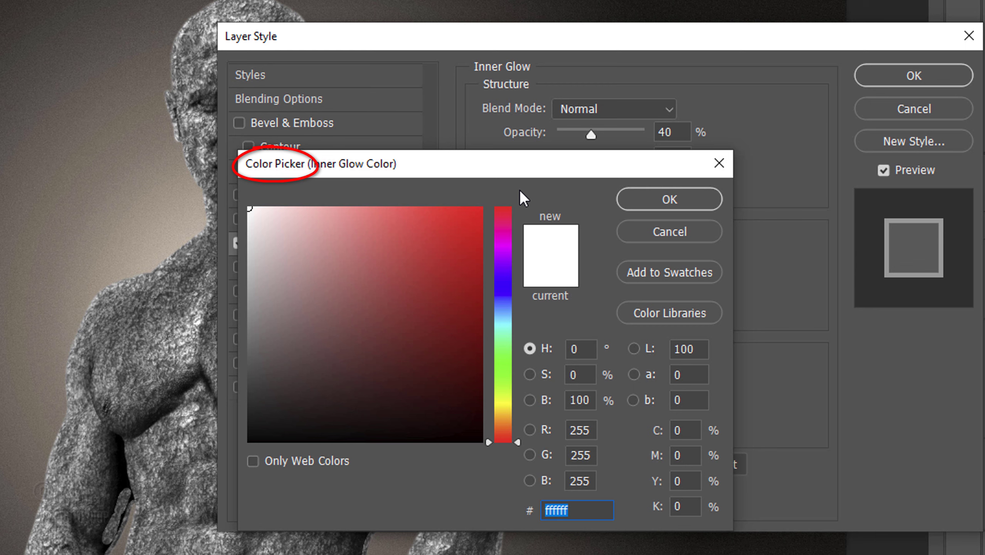
pyautogui.click(249, 441)
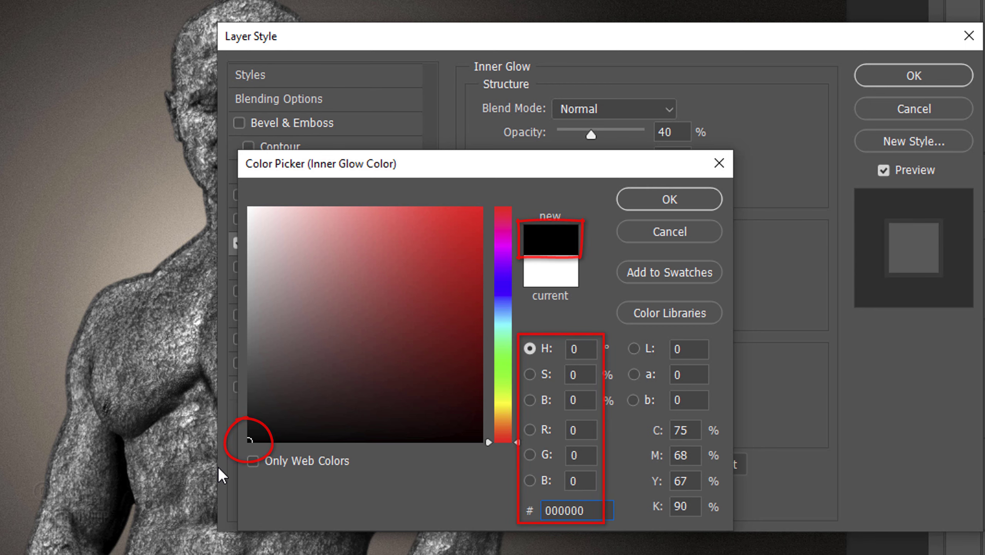
pyautogui.click(658, 203)
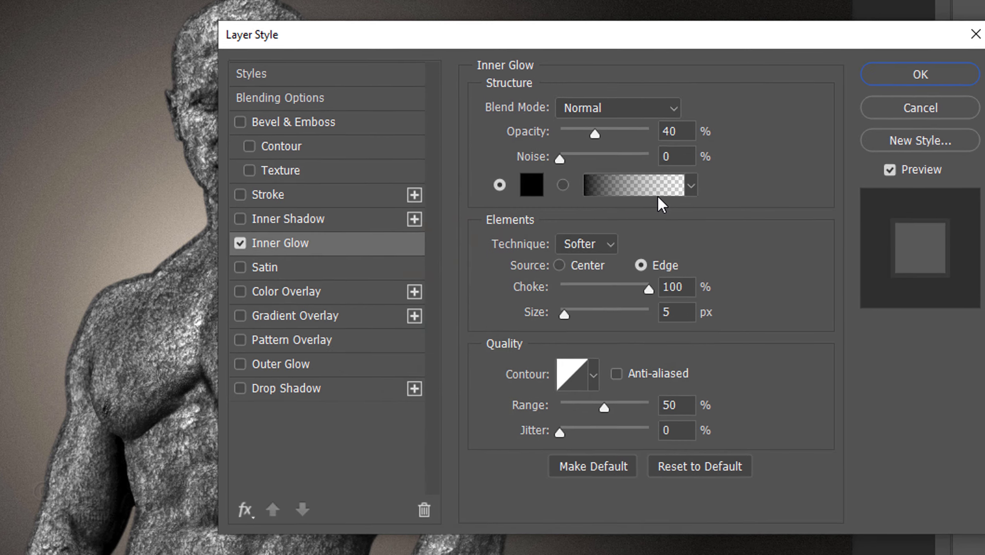
# - Set the Inner Glow to Soft Light, 100% opacity, 0% choke and 30 px size
pyautogui.click(590, 108)
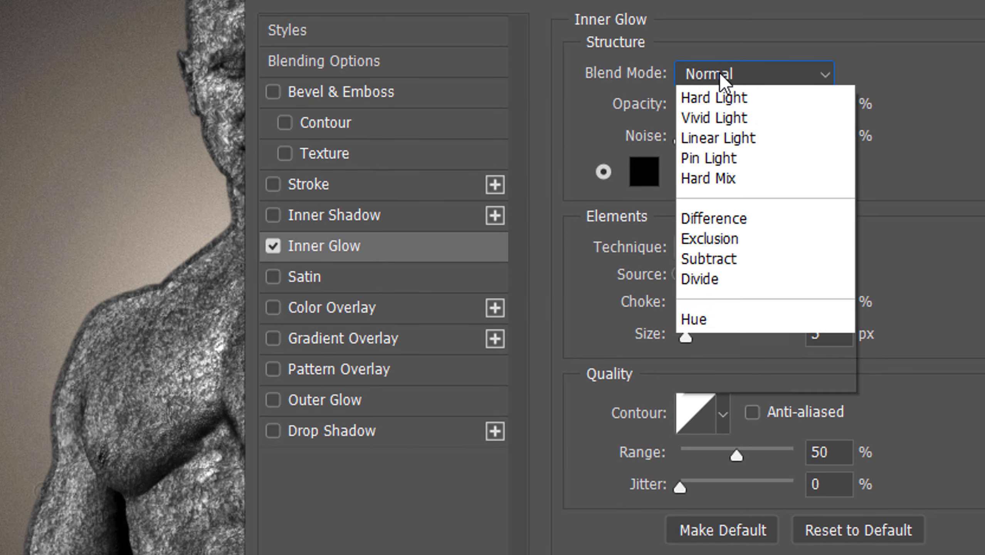
pyautogui.click(705, 419)
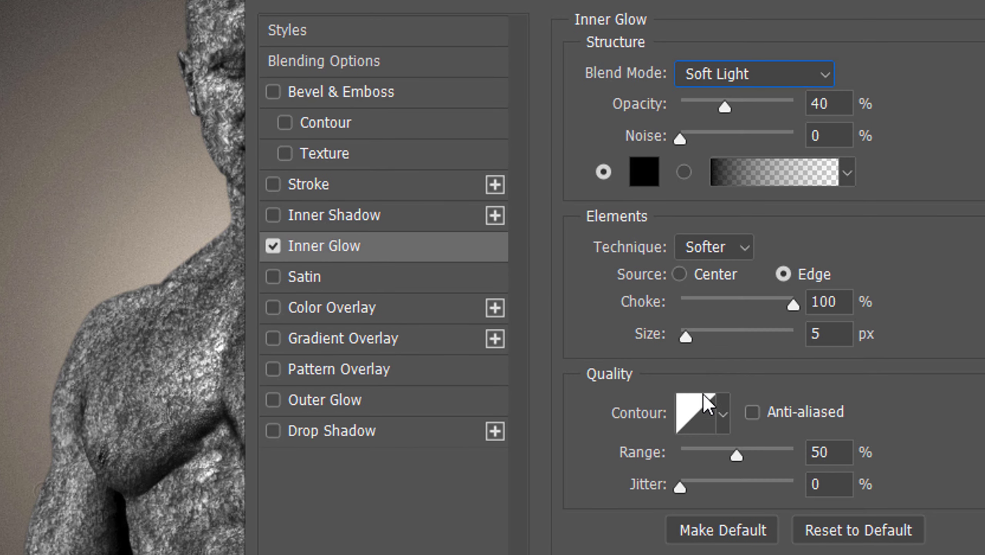
pyautogui.click(722, 107)
pyautogui.moveTo(769, 114); pyautogui.dragTo(921, 111)
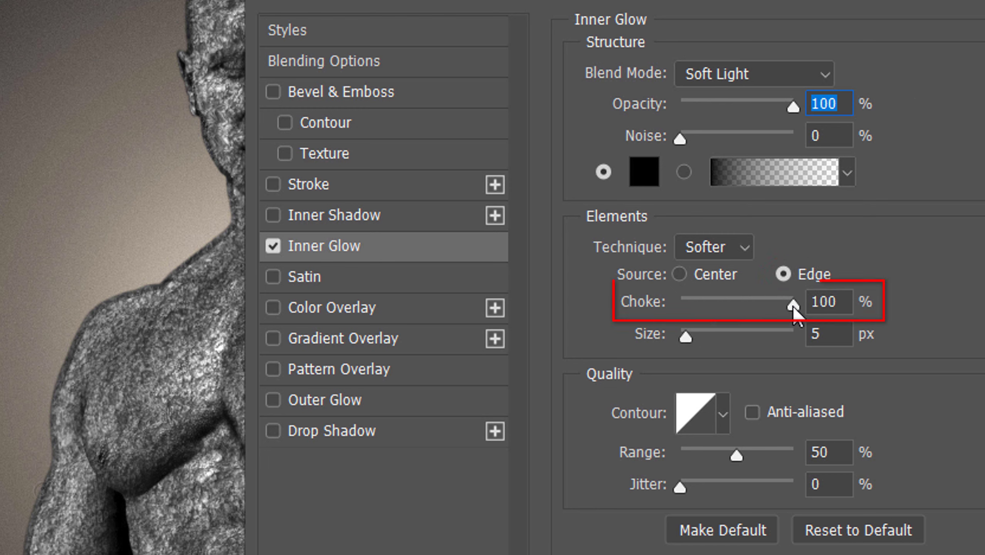
pyautogui.moveTo(794, 306); pyautogui.dragTo(600, 323)
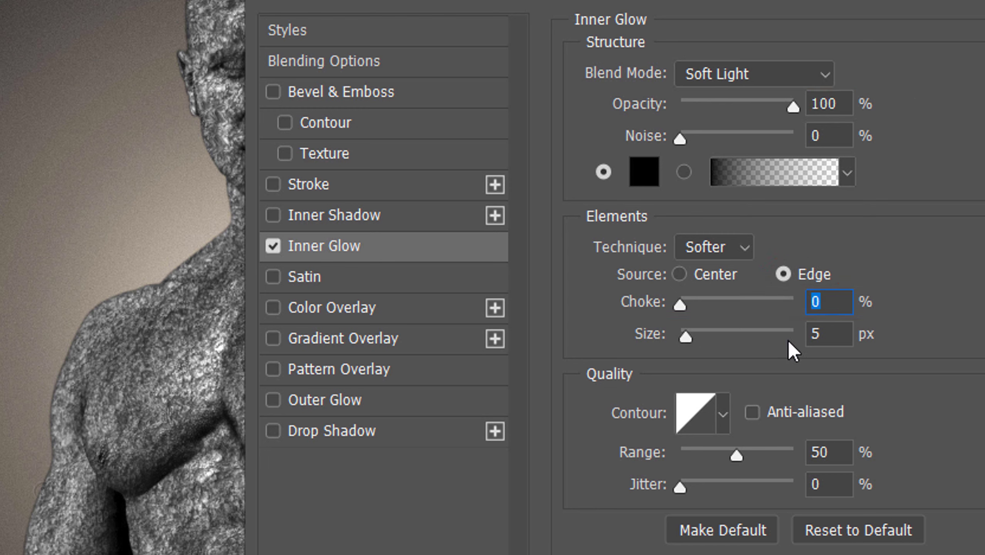
pyautogui.press('Tab')
pyautogui.write('30')
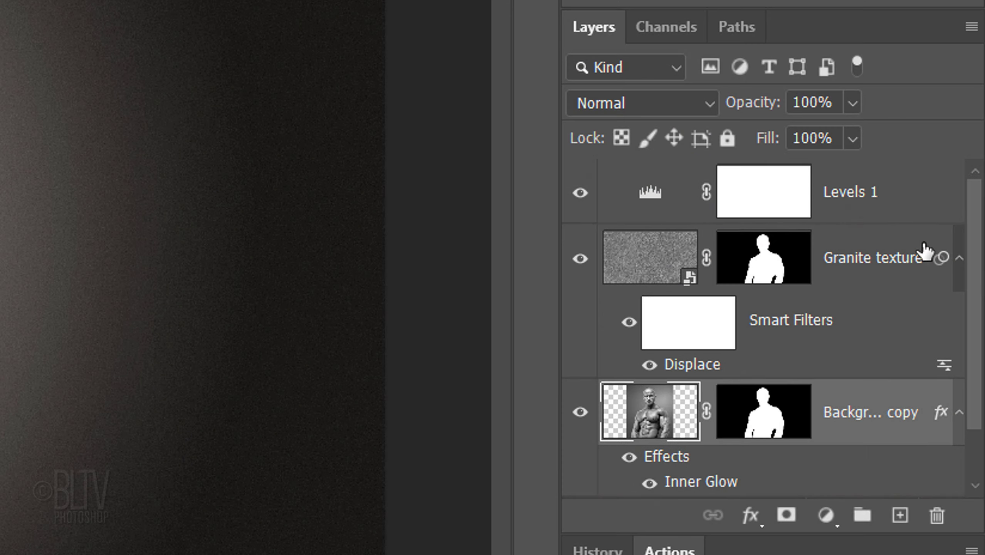
# - Add a new layer beneath the figure and fill the loaded figure selection with black
pyautogui.scroll(-1, 974, 368)
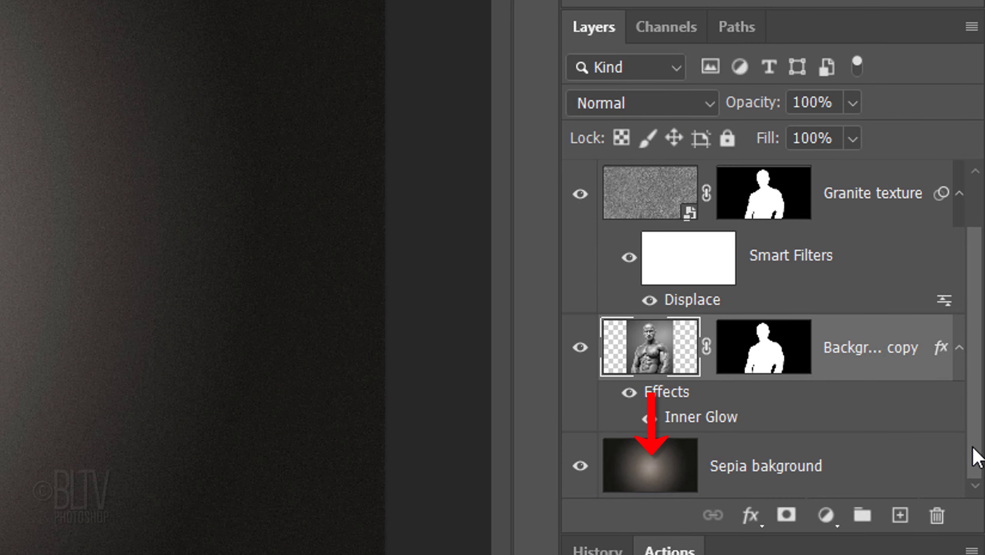
pyautogui.keyDown('ctrl'); pyautogui.click(899, 517); pyautogui.keyUp('ctrl')
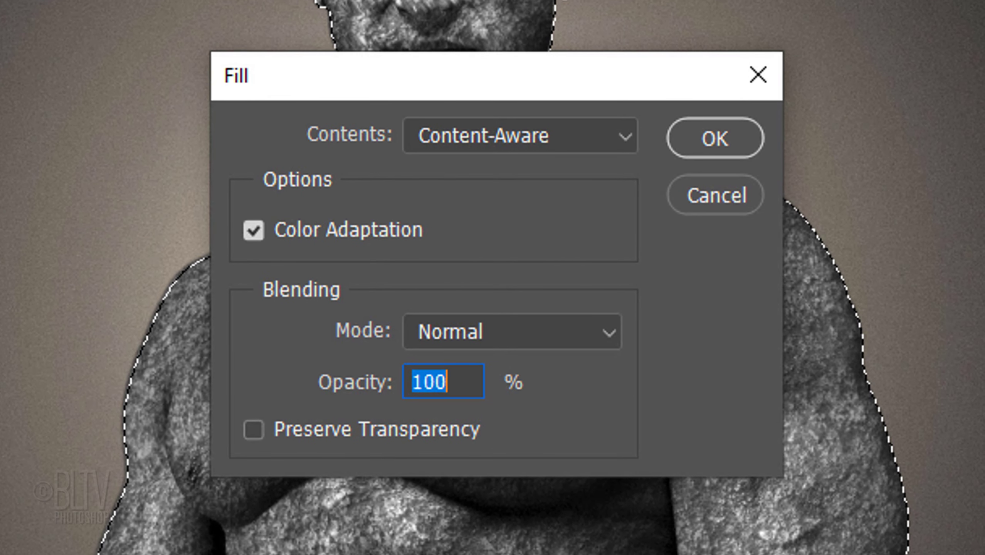
pyautogui.click(538, 142)
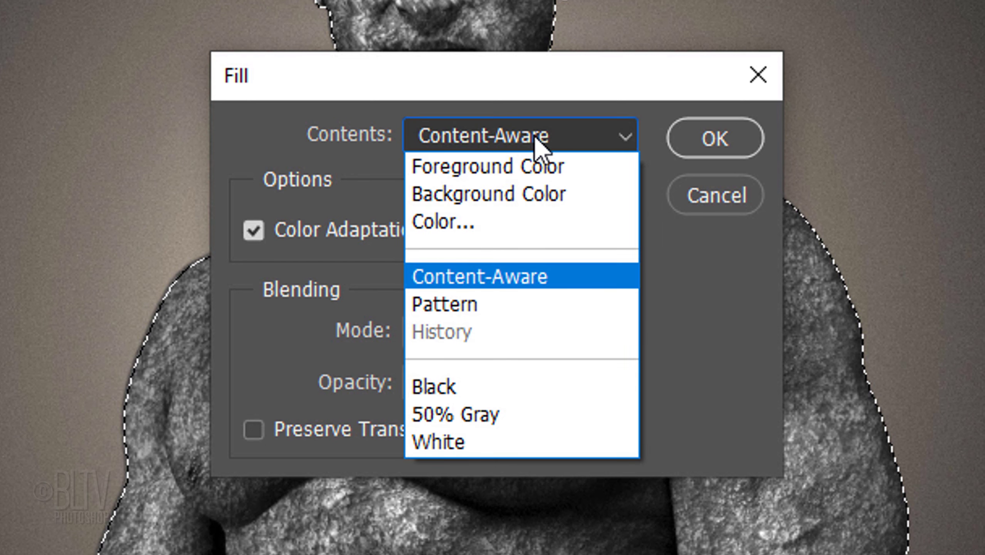
pyautogui.click(447, 385)
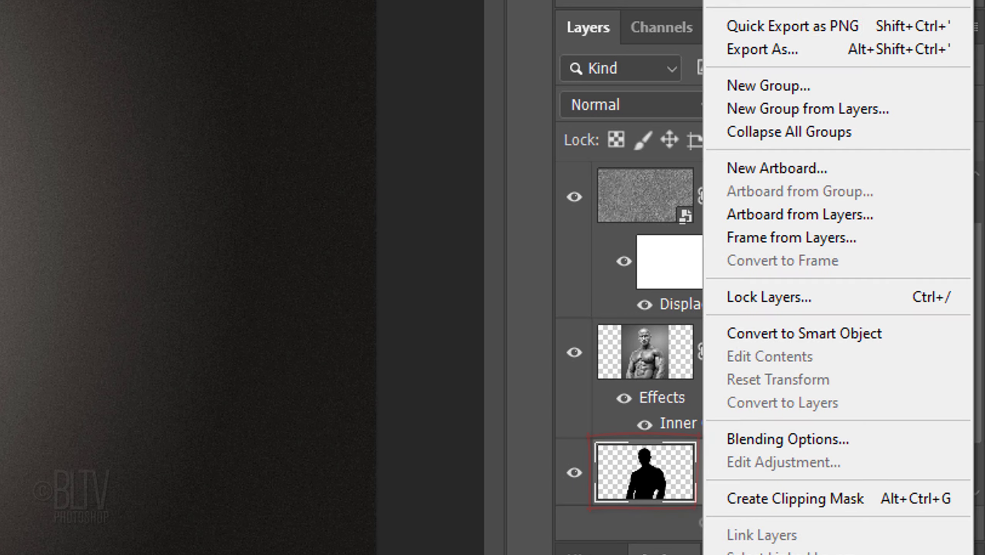
# - Convert the silhouette layer to a Smart Object and apply a Gaussian Blur of radius 14
pyautogui.click(781, 333)
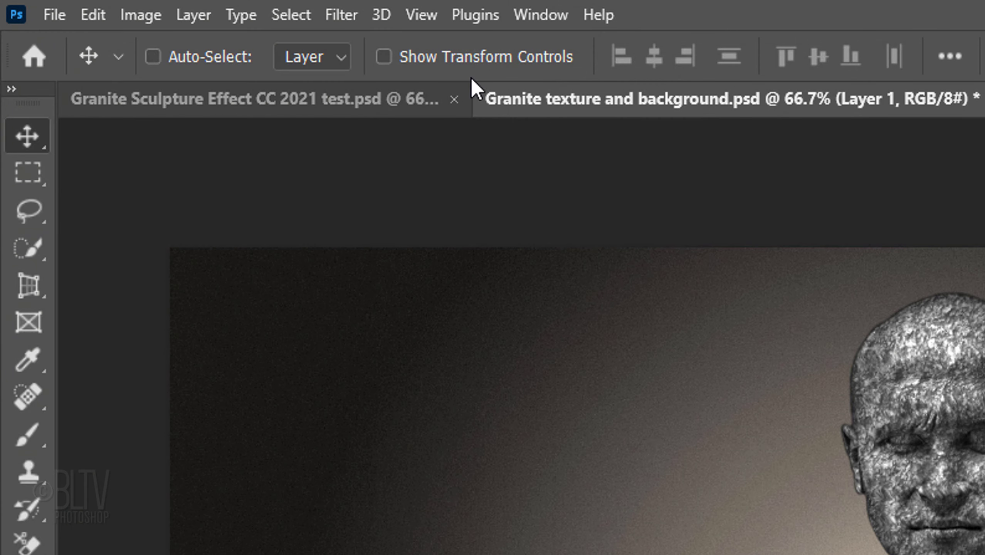
pyautogui.click(342, 15)
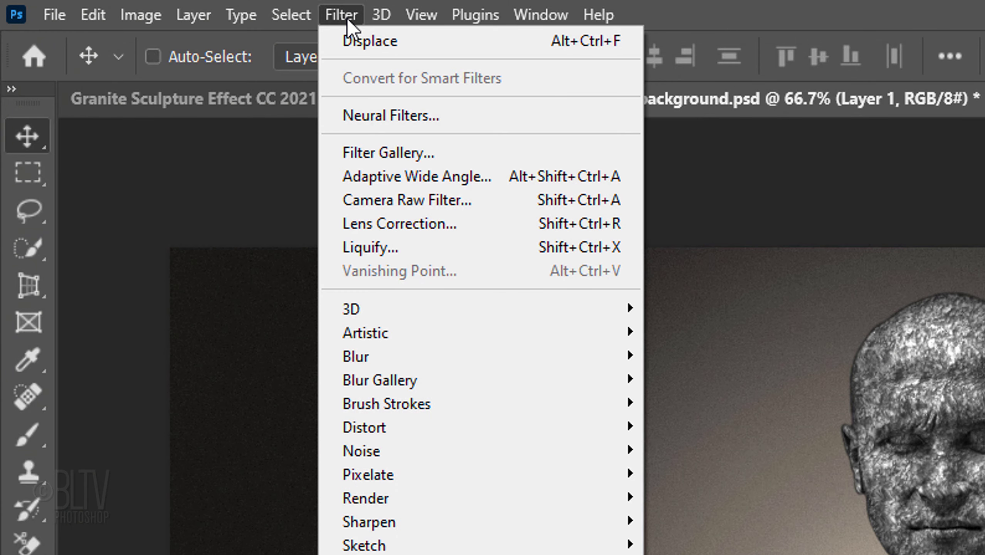
pyautogui.moveTo(361, 359)
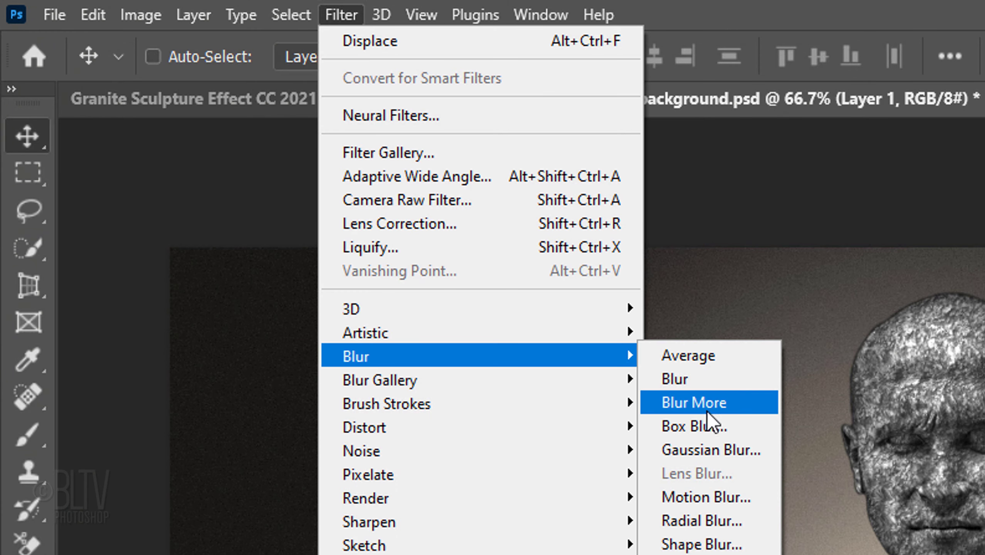
pyautogui.click(705, 451)
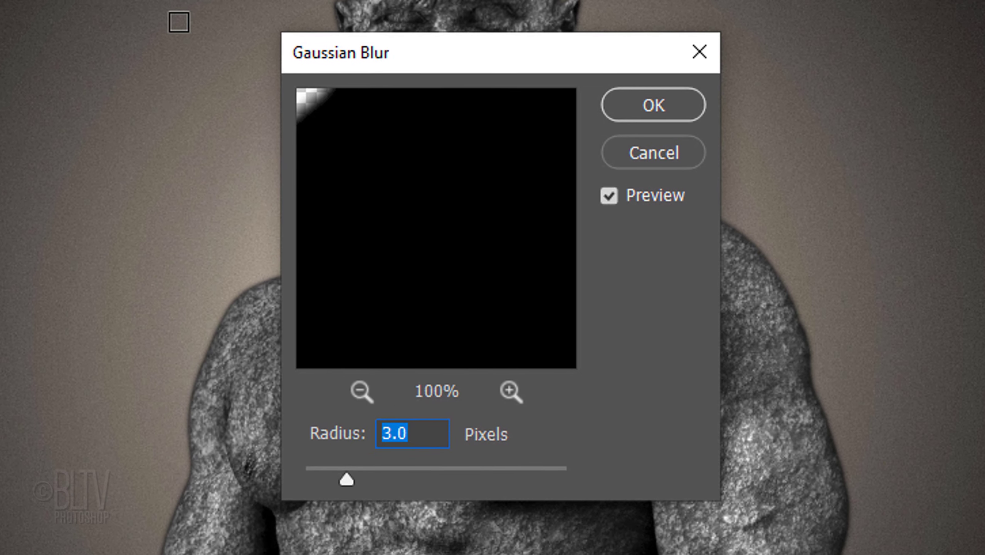
pyautogui.write('14')
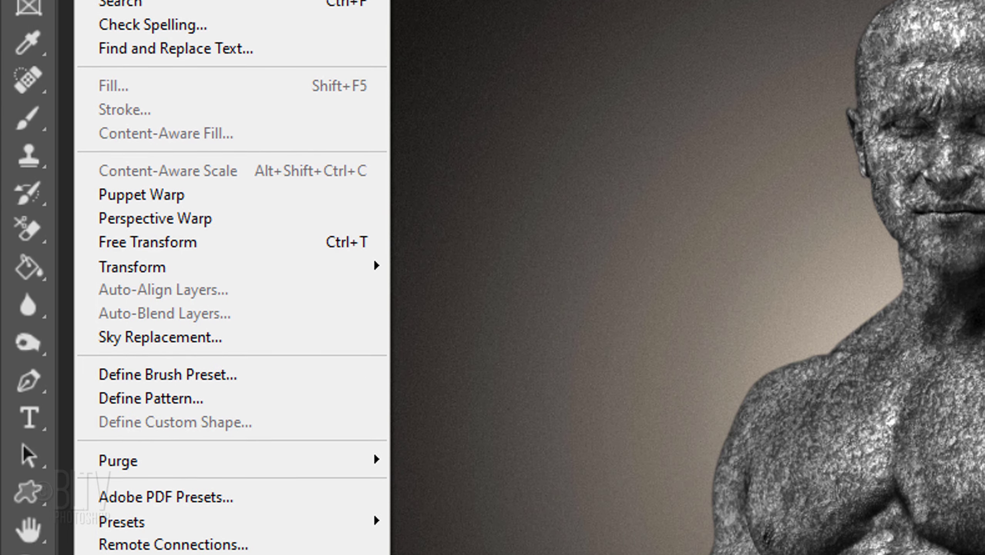
# - Start a Distort transform on the blurred silhouette layer via Edit > Transform
pyautogui.moveTo(151, 226)
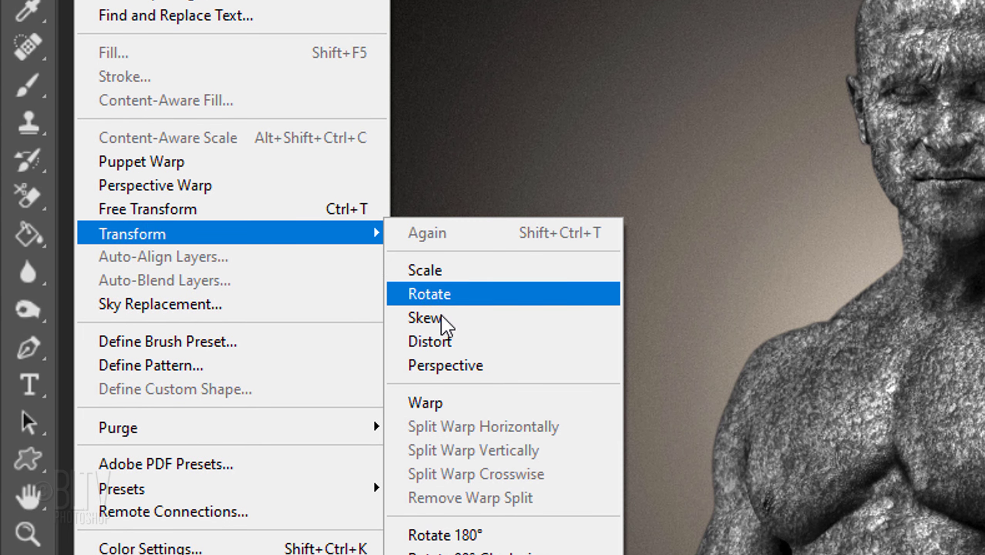
pyautogui.click(441, 344)
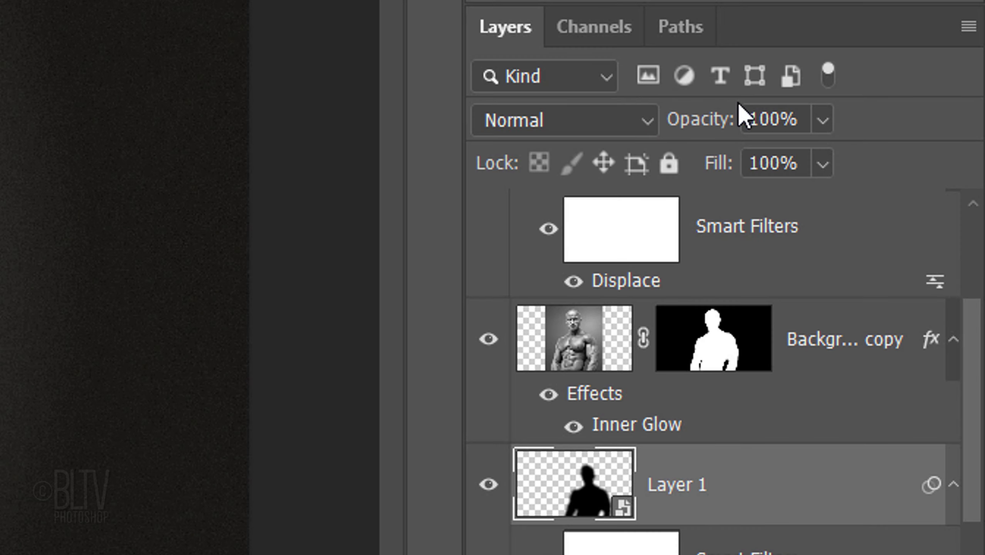
# - Set Layer 1 opacity to 70% and reopen the Levels 1 adjustment settings
pyautogui.click(744, 116)
pyautogui.write('70')
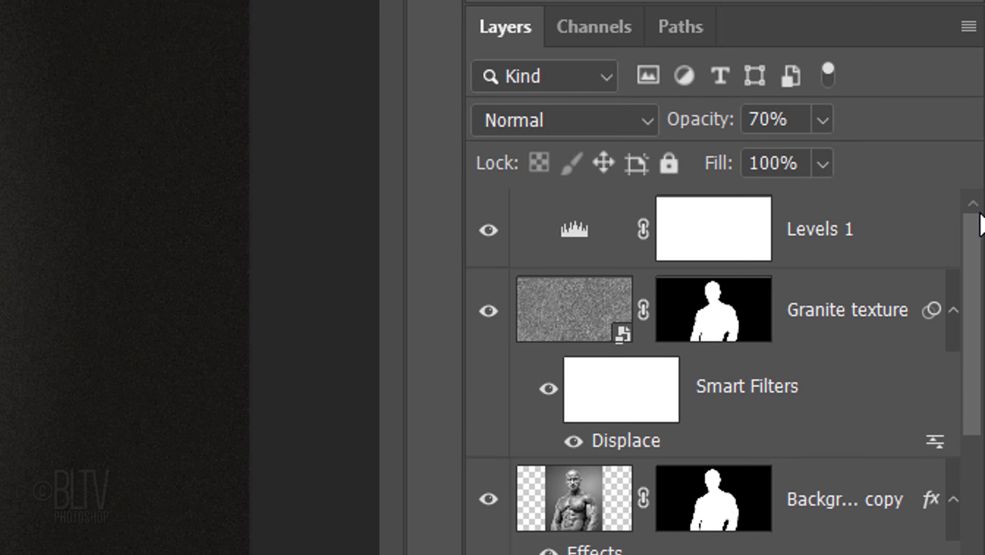
pyautogui.doubleClick(577, 233)
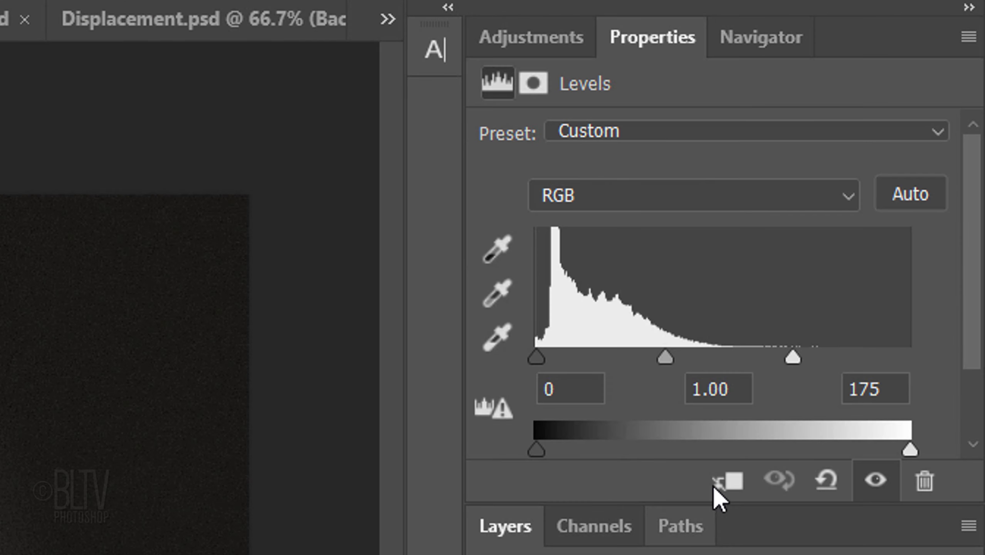